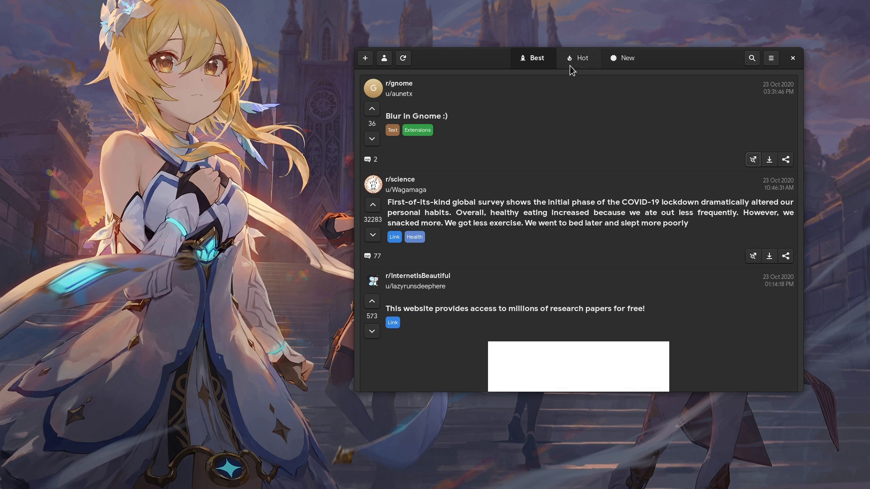
Show Giara's Hot posts, pick Beamer in Setzer's wizard, then open an editor tab with find-replace.
{"action": "left_click", "coordinate": [583, 66]}
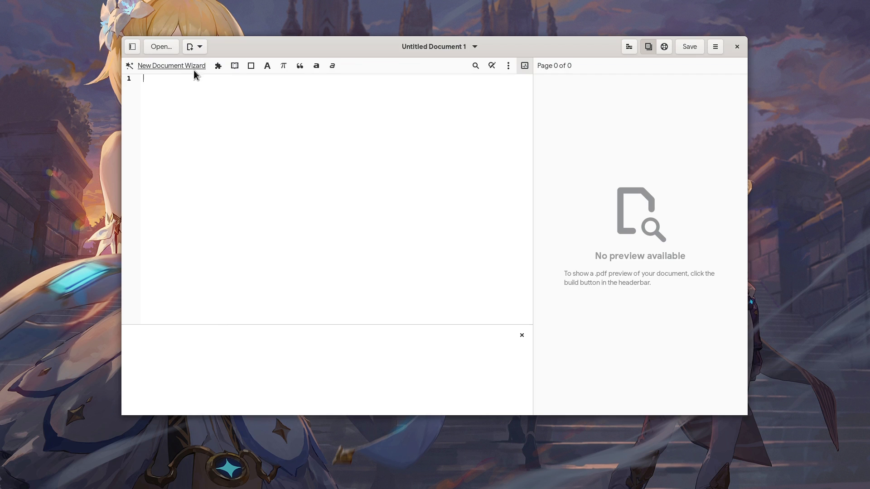
{"action": "left_click", "coordinate": [187, 64]}
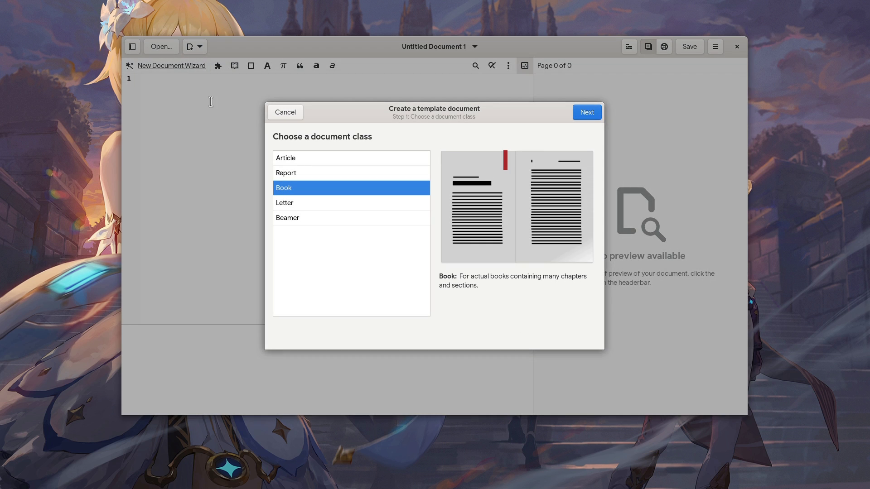
{"action": "left_click", "coordinate": [304, 206]}
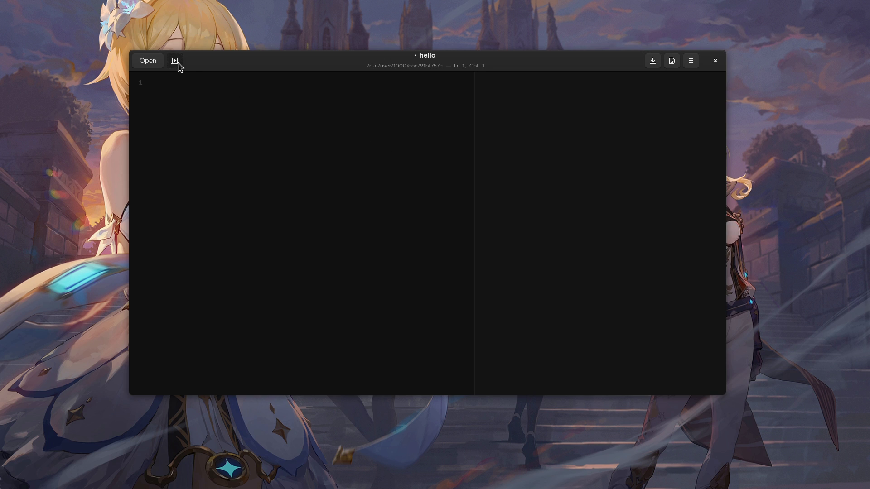
{"action": "left_click", "coordinate": [175, 62]}
{"action": "key", "text": "ctrl+h"}
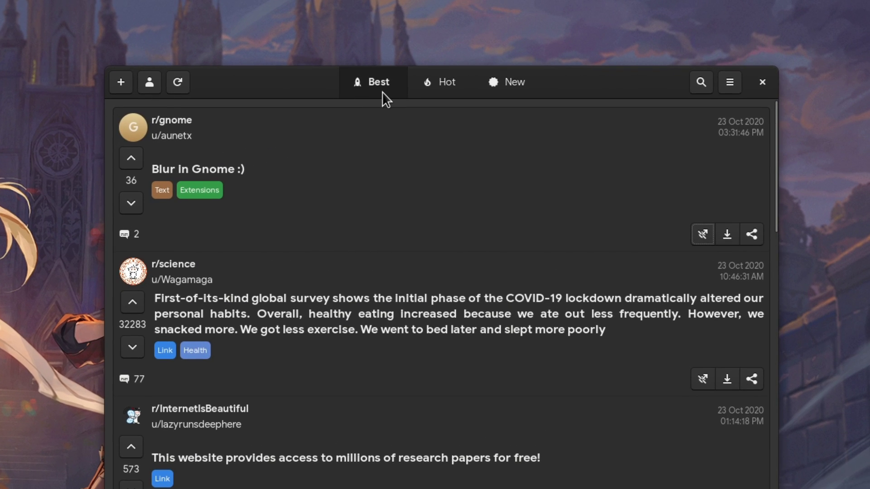
{"action": "left_click", "coordinate": [445, 93]}
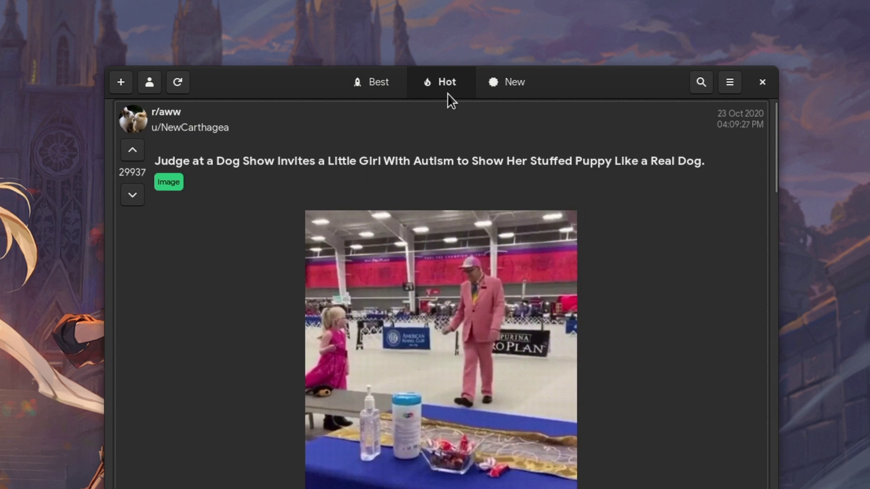
{"action": "left_click", "coordinate": [508, 91]}
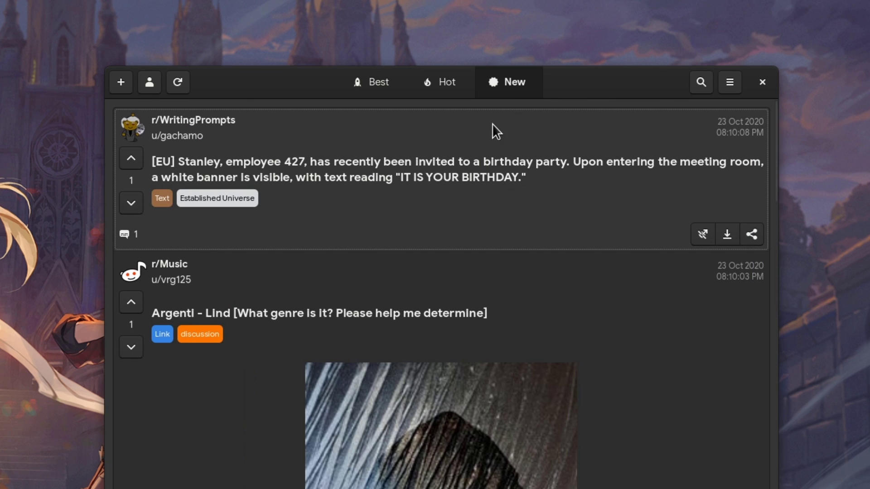
{"action": "scroll", "coordinate": [502, 151], "scroll_direction": "down", "scroll_amount": 2}
{"action": "scroll", "coordinate": [501, 151], "scroll_direction": "down", "scroll_amount": 6}
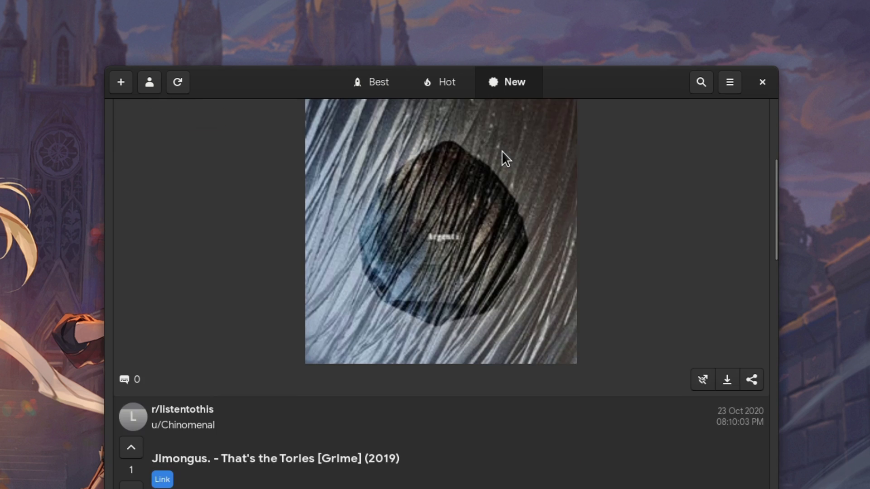
{"action": "scroll", "coordinate": [502, 151], "scroll_direction": "down", "scroll_amount": 3}
{"action": "scroll", "coordinate": [502, 150], "scroll_direction": "down", "scroll_amount": 4}
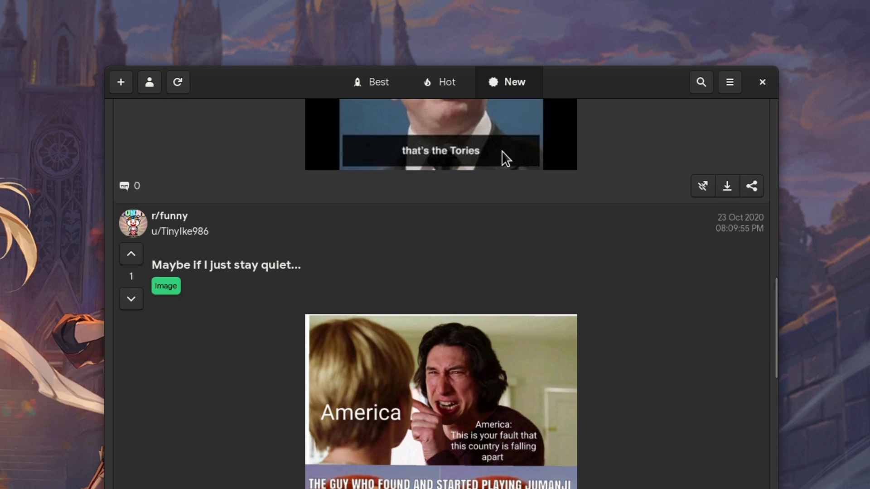
{"action": "scroll", "coordinate": [502, 150], "scroll_direction": "down", "scroll_amount": 4}
{"action": "scroll", "coordinate": [502, 151], "scroll_direction": "down", "scroll_amount": 2}
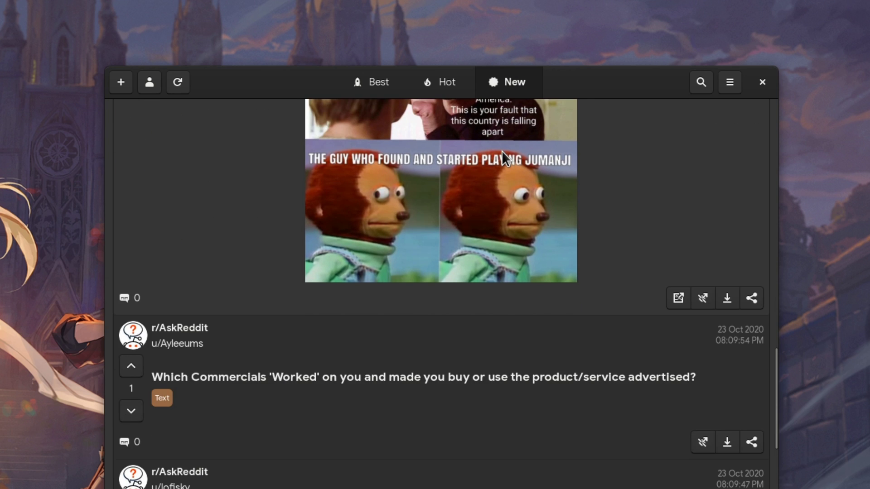
{"action": "left_click", "coordinate": [728, 88]}
{"action": "left_click", "coordinate": [721, 121]}
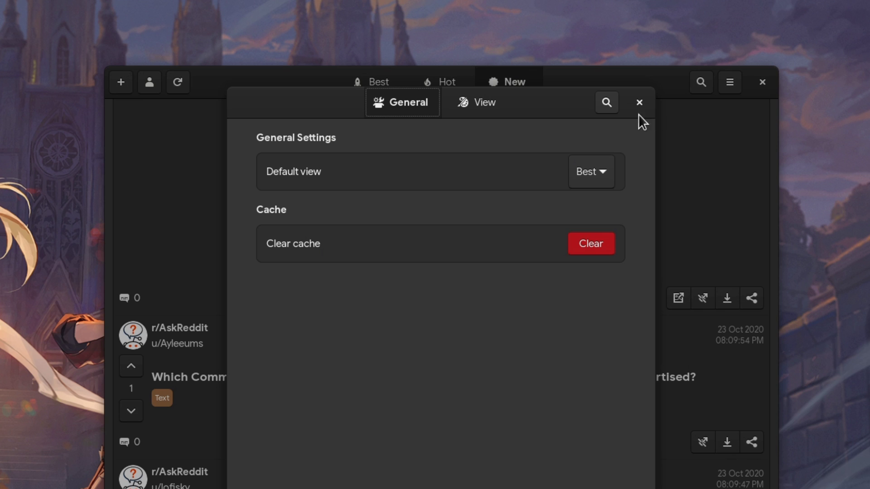
{"action": "left_click", "coordinate": [485, 102]}
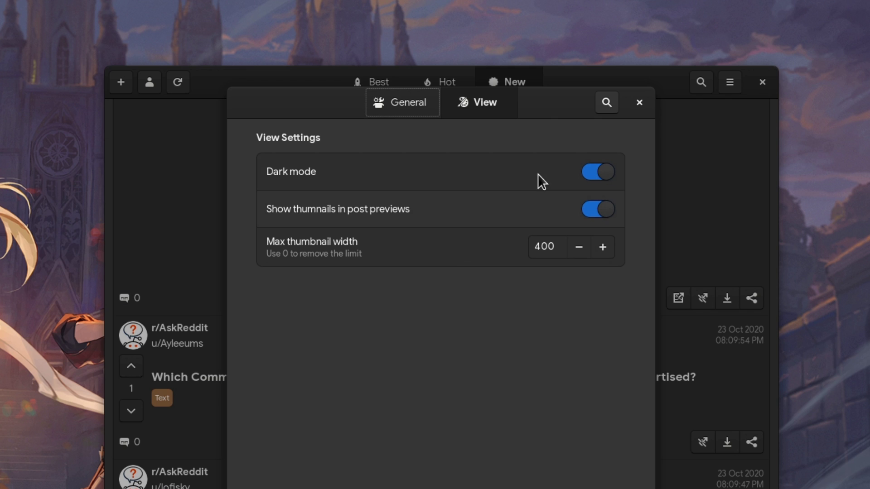
{"action": "left_click", "coordinate": [640, 102]}
{"action": "left_click", "coordinate": [374, 83]}
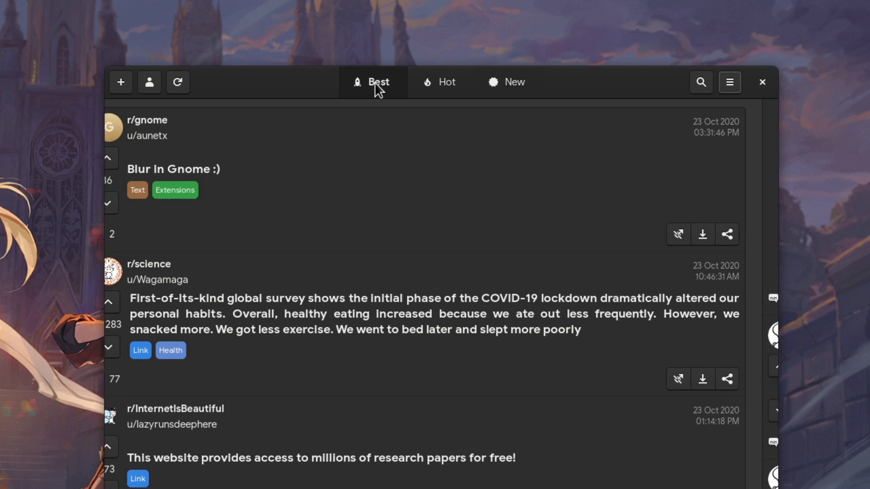
{"action": "left_click", "coordinate": [373, 181]}
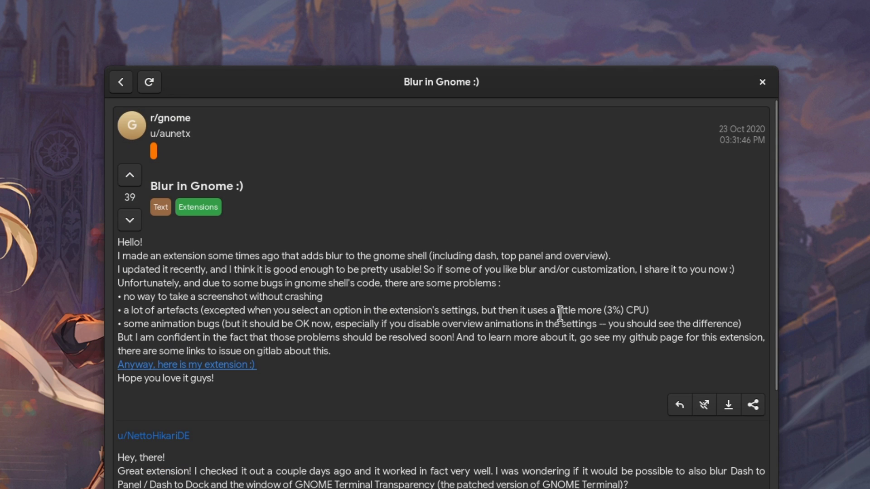
{"action": "left_click", "coordinate": [678, 407]}
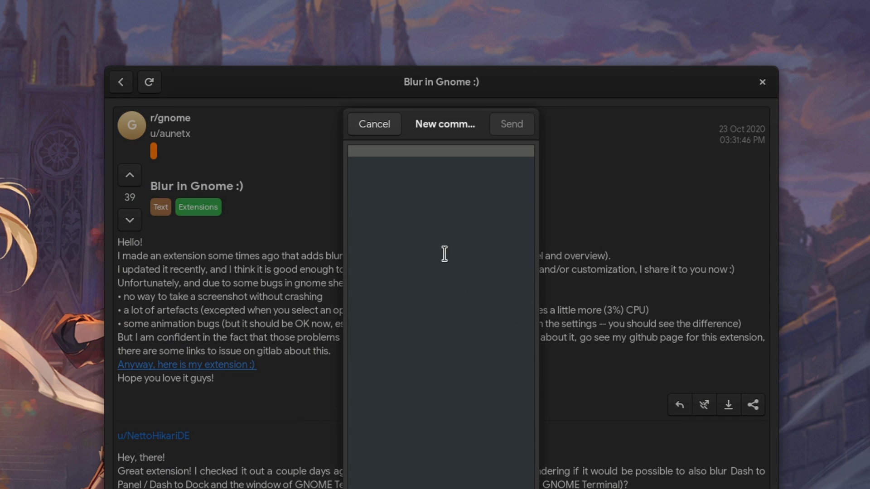
{"action": "type", "text": "gffg"}
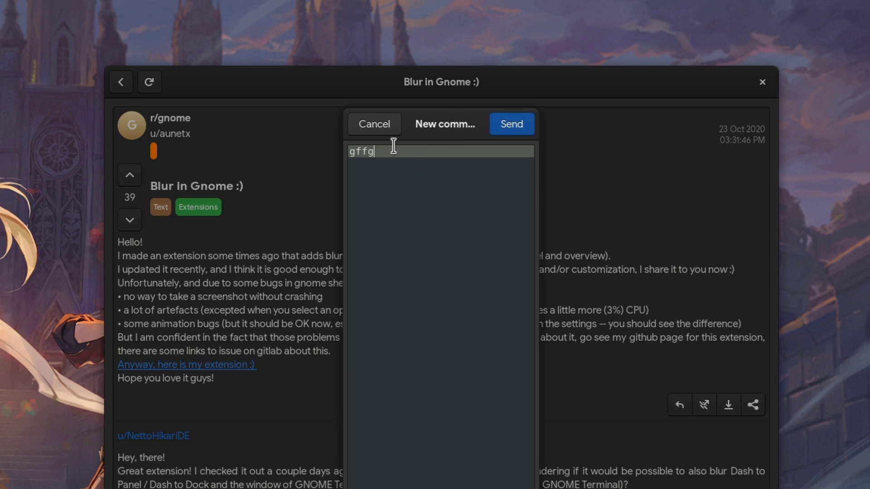
{"action": "left_click", "coordinate": [378, 125]}
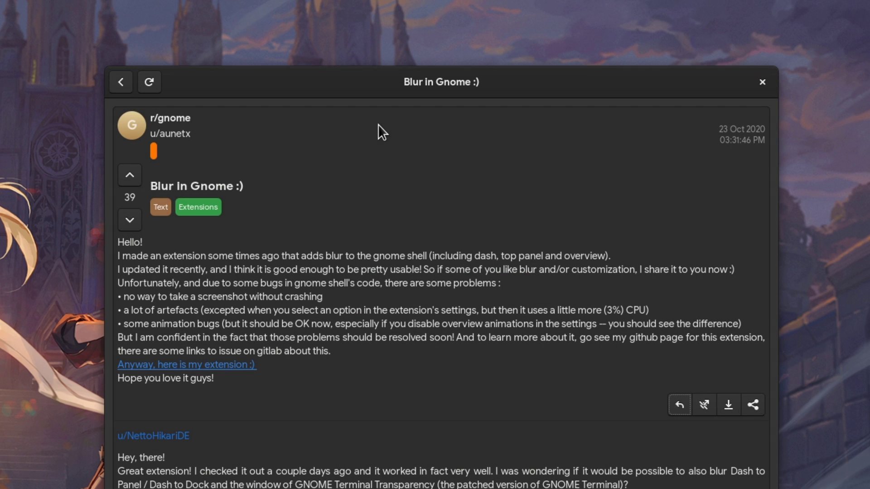
{"action": "left_click", "coordinate": [124, 89]}
{"action": "left_click", "coordinate": [124, 90]}
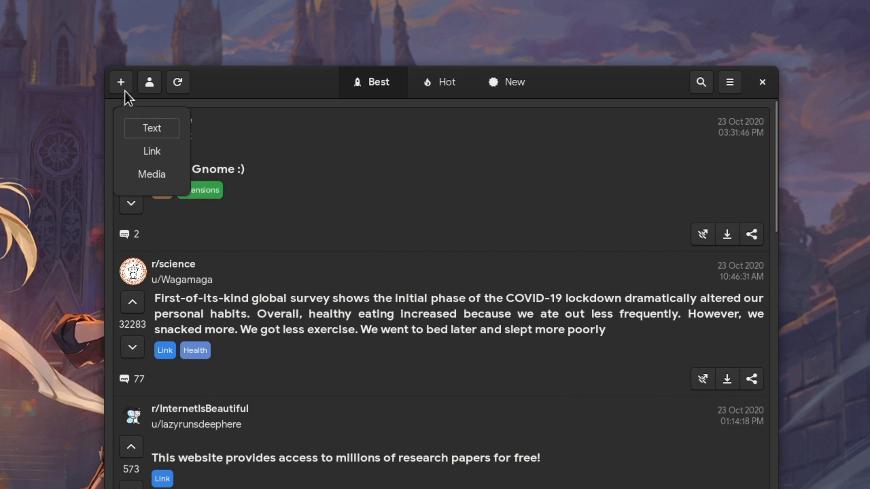
{"action": "left_click", "coordinate": [167, 125]}
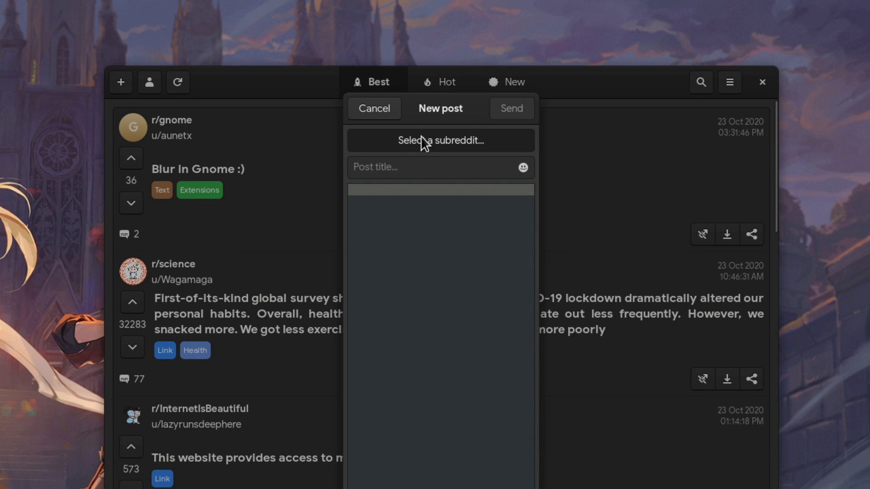
{"action": "left_click", "coordinate": [420, 136]}
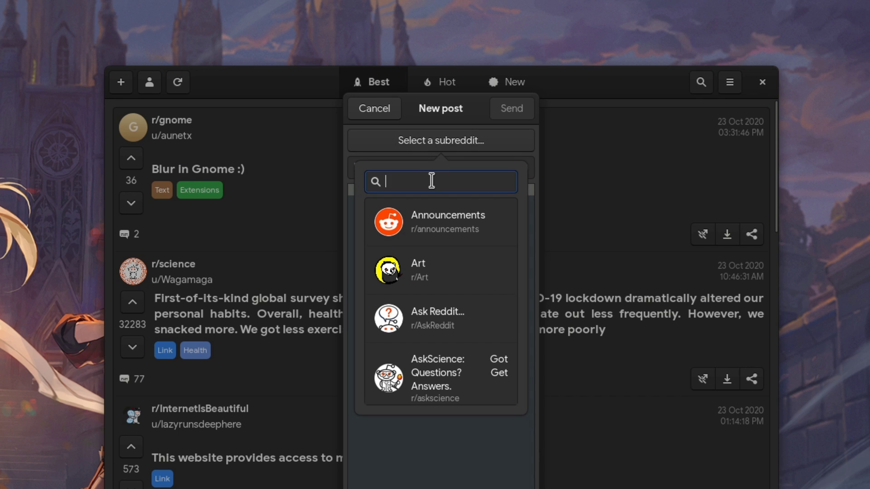
{"action": "type", "text": "gn"}
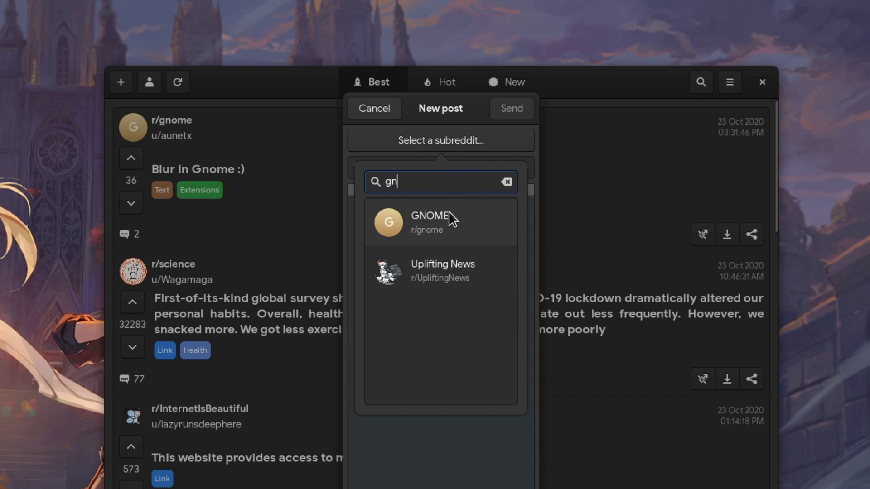
{"action": "left_click", "coordinate": [449, 216]}
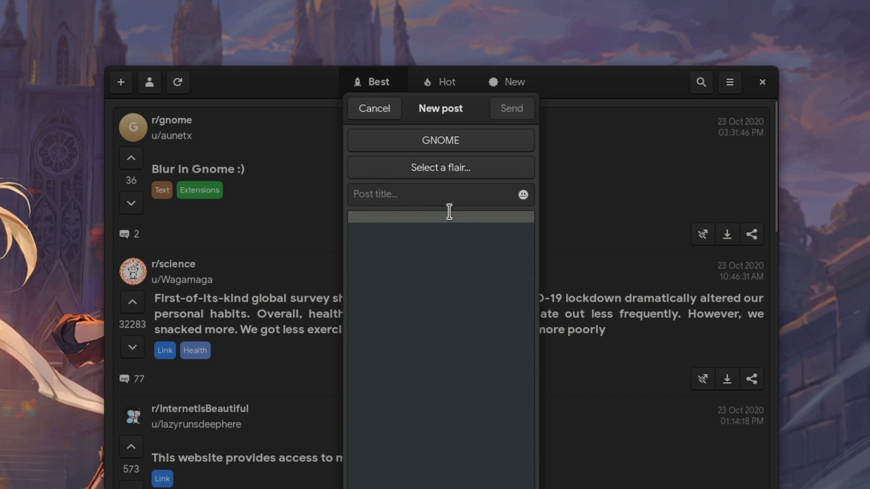
{"action": "left_click", "coordinate": [439, 170]}
{"action": "left_click", "coordinate": [441, 279]}
{"action": "left_click", "coordinate": [375, 111]}
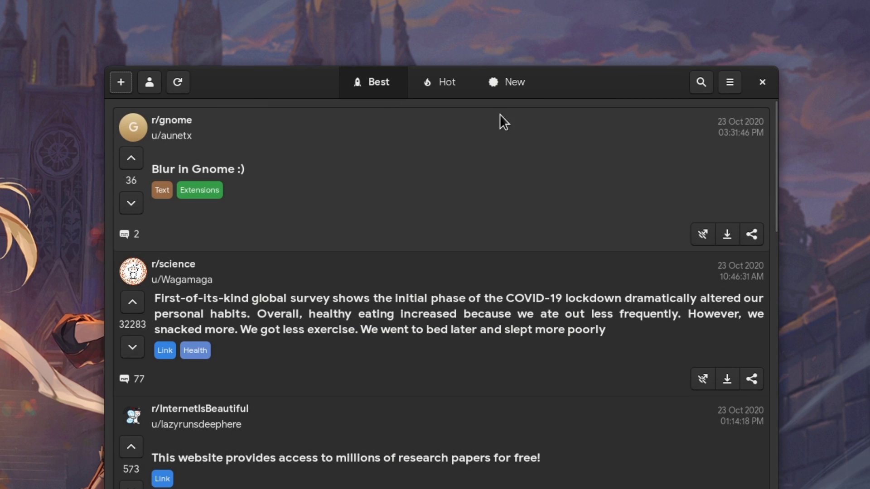
{"action": "left_click", "coordinate": [697, 86]}
{"action": "type", "text": "gnome"}
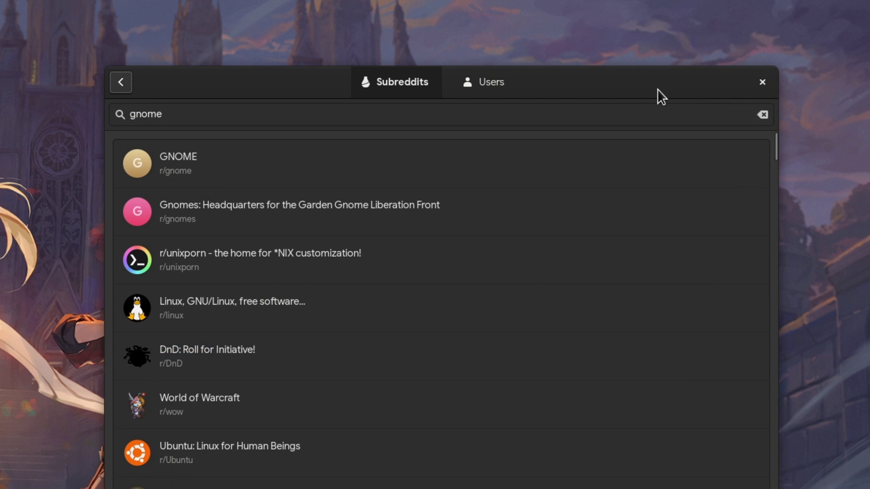
{"action": "double_click", "coordinate": [452, 113]}
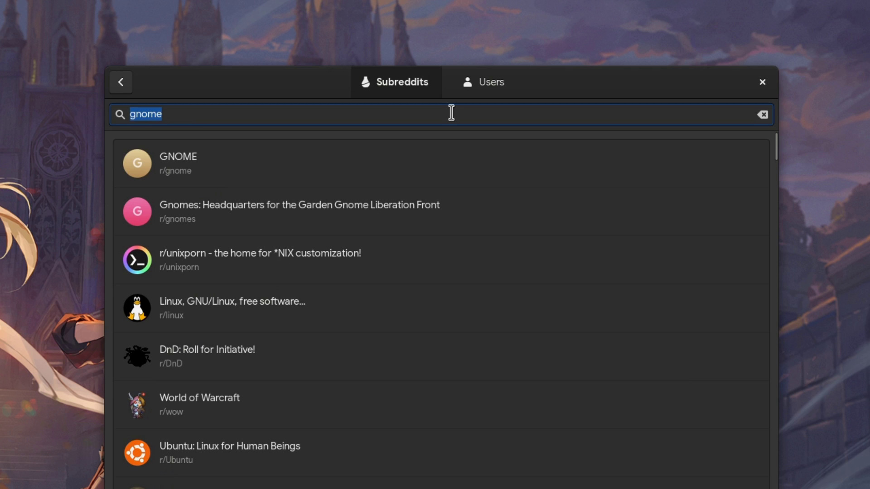
{"action": "key", "text": "BackSpace"}
{"action": "type", "text": "Silverbl"}
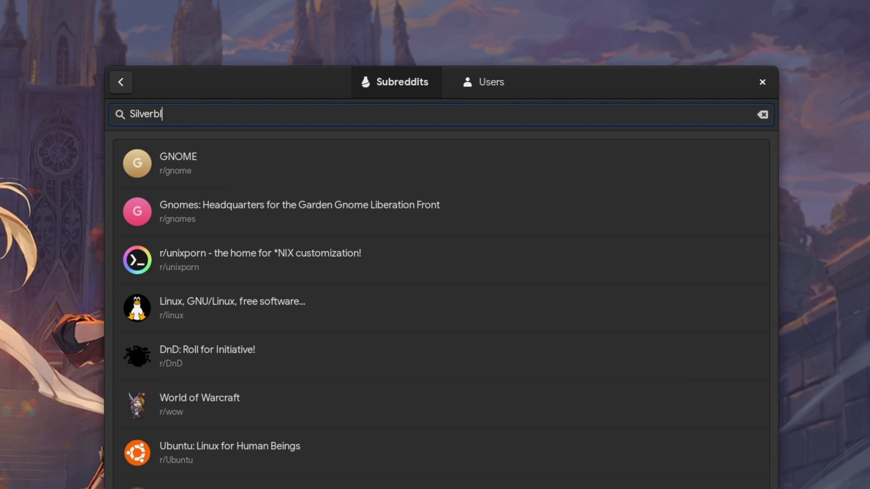
{"action": "type", "text": "ue"}
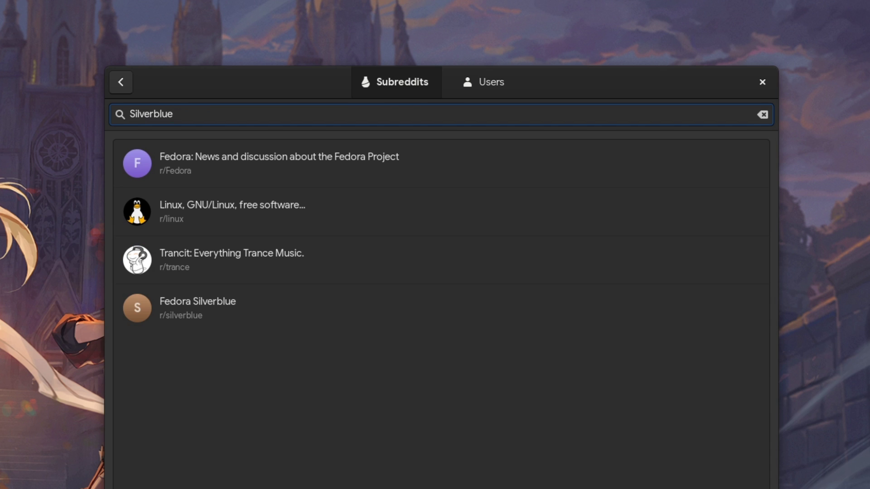
{"action": "left_click", "coordinate": [236, 167]}
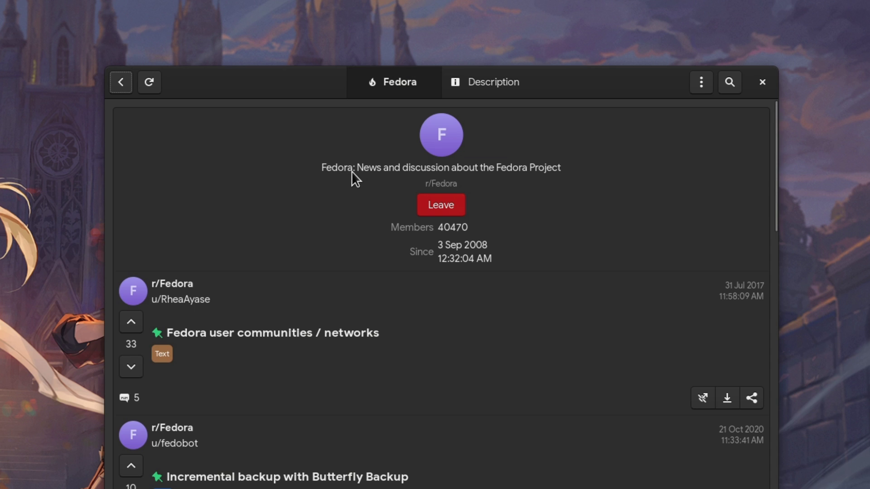
{"action": "left_click", "coordinate": [118, 83]}
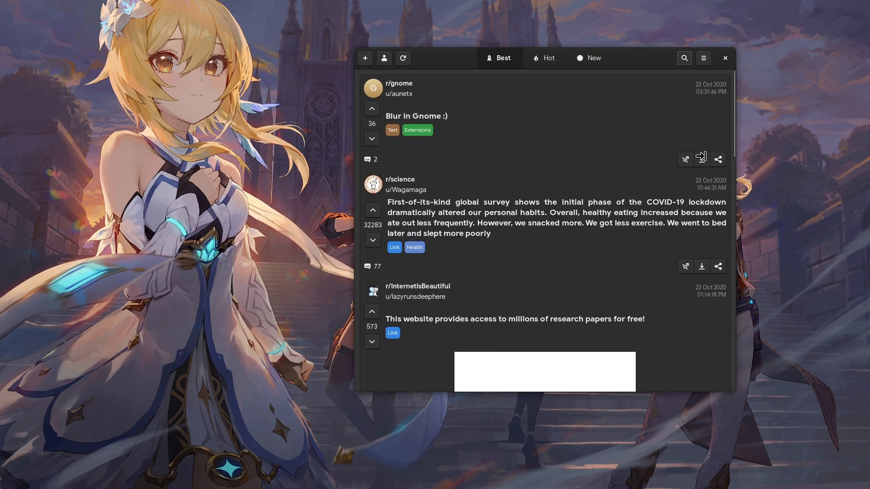
Narrow Giara's window to mobile width, then switch the feed from Hot to New posts.
{"action": "left_click_drag", "start_coordinate": [774, 225], "coordinate": [521, 162]}
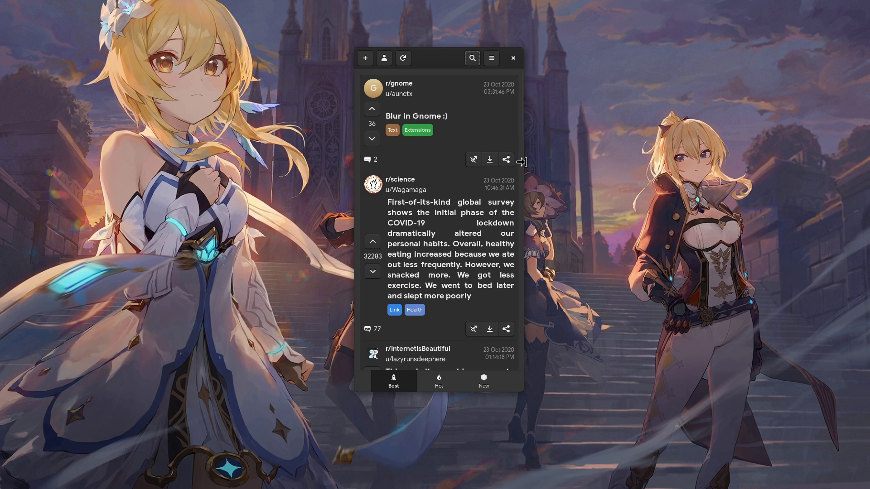
{"action": "scroll", "coordinate": [452, 211], "scroll_direction": "down", "scroll_amount": 2}
{"action": "scroll", "coordinate": [453, 215], "scroll_direction": "down", "scroll_amount": 3}
{"action": "scroll", "coordinate": [450, 222], "scroll_direction": "down", "scroll_amount": 3}
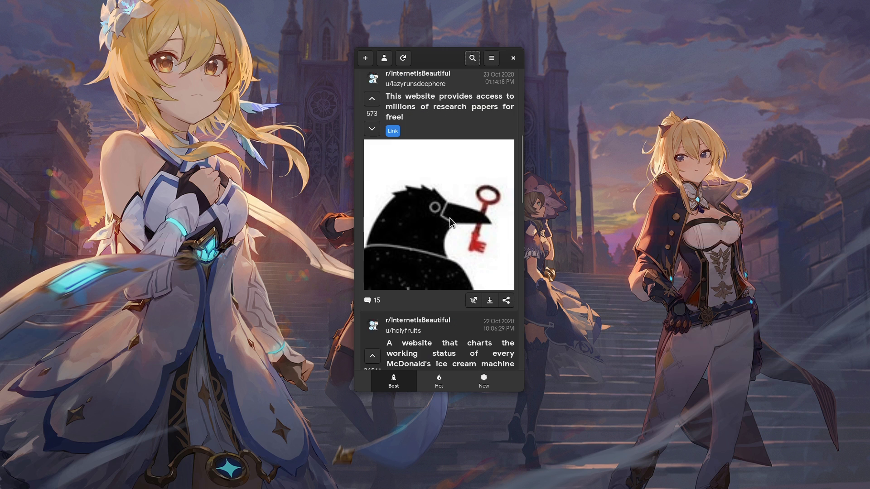
{"action": "left_click", "coordinate": [440, 381]}
{"action": "scroll", "coordinate": [440, 293], "scroll_direction": "down", "scroll_amount": 2}
{"action": "scroll", "coordinate": [440, 291], "scroll_direction": "down", "scroll_amount": 3}
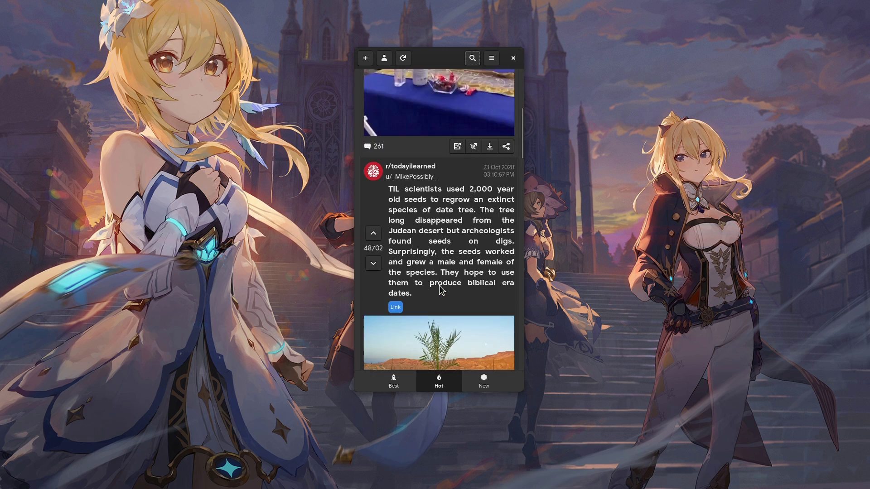
{"action": "scroll", "coordinate": [440, 290], "scroll_direction": "down", "scroll_amount": 2}
{"action": "left_click", "coordinate": [484, 381]}
{"action": "scroll", "coordinate": [474, 282], "scroll_direction": "down", "scroll_amount": 2}
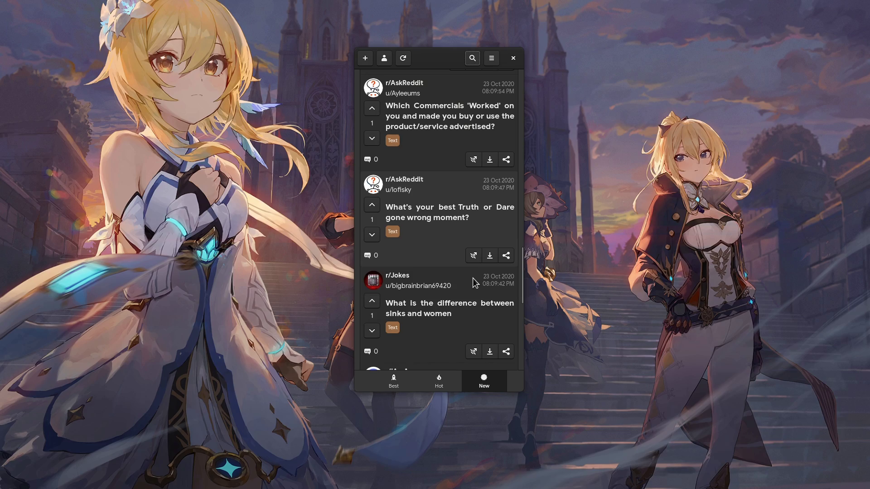
{"action": "scroll", "coordinate": [474, 283], "scroll_direction": "down", "scroll_amount": 2}
{"action": "scroll", "coordinate": [473, 283], "scroll_direction": "down", "scroll_amount": 3}
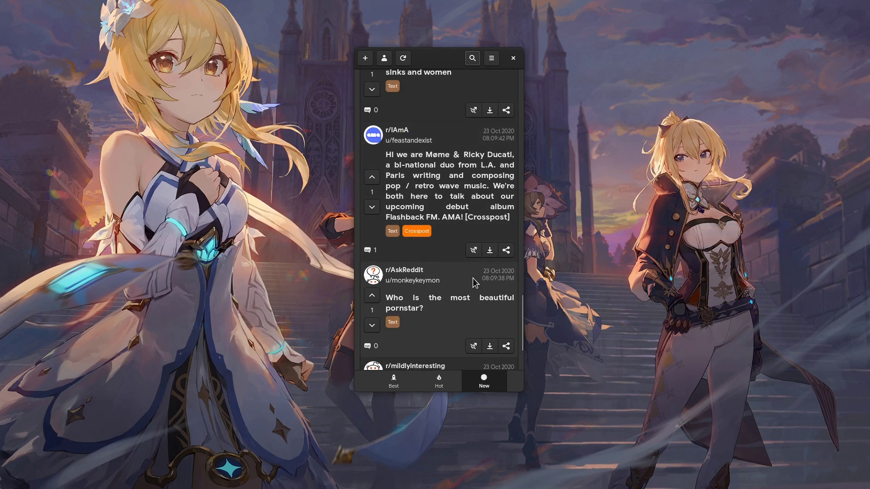
{"action": "scroll", "coordinate": [474, 282], "scroll_direction": "down", "scroll_amount": 2}
{"action": "scroll", "coordinate": [474, 283], "scroll_direction": "down", "scroll_amount": 2}
{"action": "scroll", "coordinate": [474, 282], "scroll_direction": "down", "scroll_amount": 2}
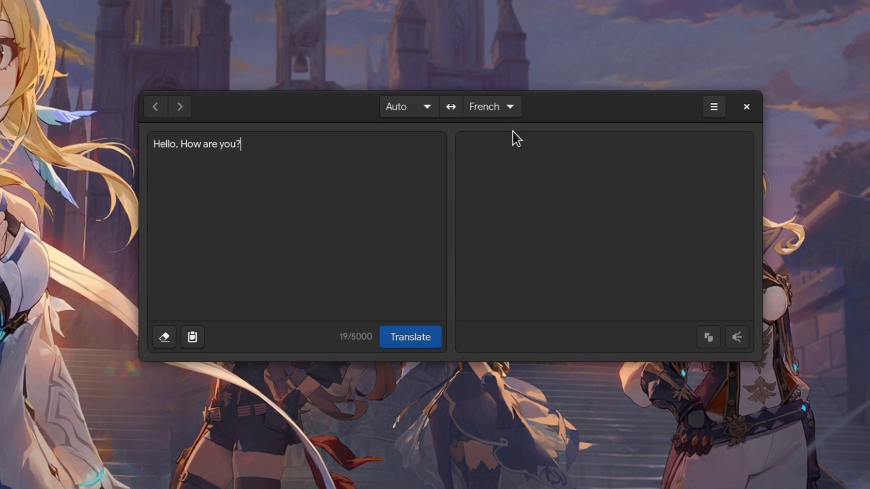
Set Dialect's target language to Japanese and select the whole source text.
{"action": "left_click", "coordinate": [509, 108]}
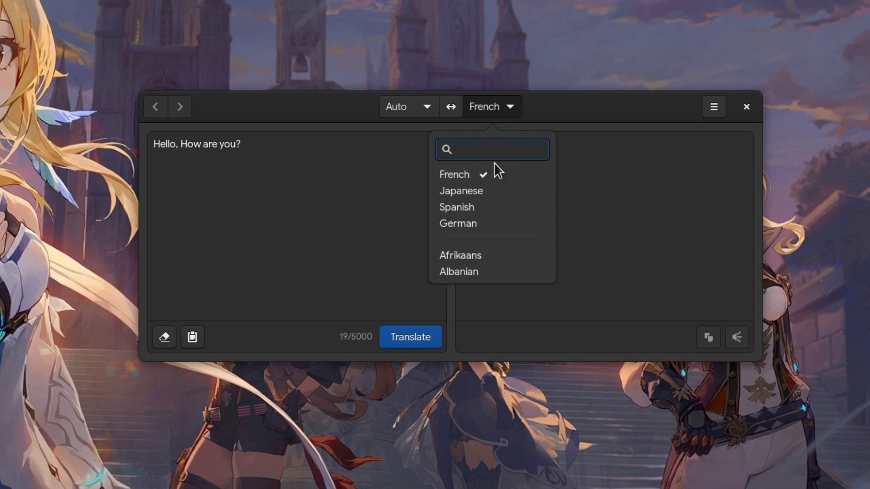
{"action": "left_click", "coordinate": [499, 193]}
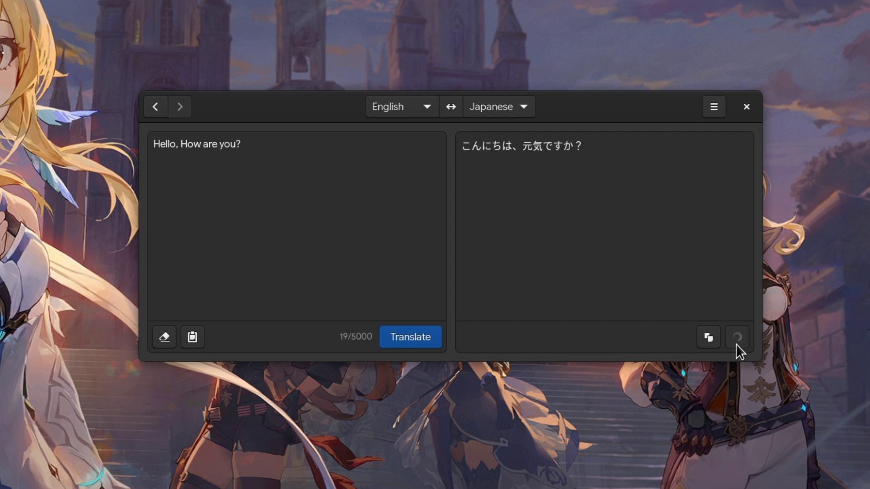
{"action": "triple_click", "coordinate": [303, 144]}
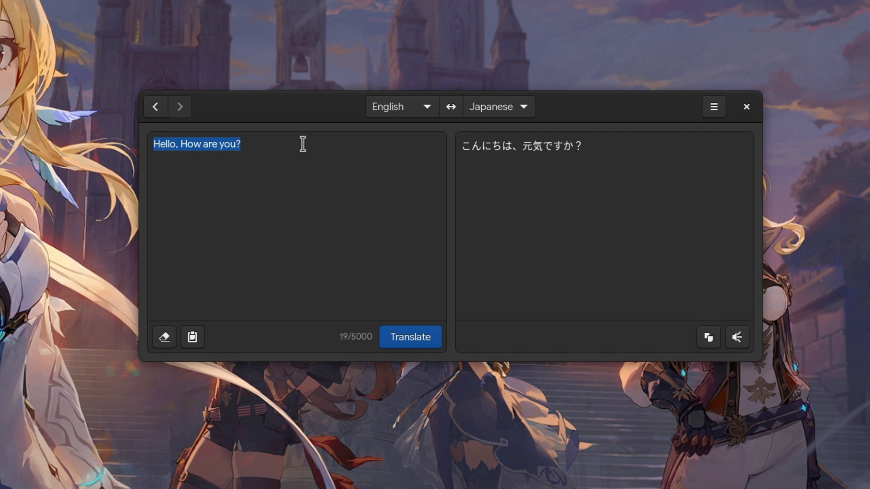
{"action": "type", "text": "And did I mentioned it has a pho"}
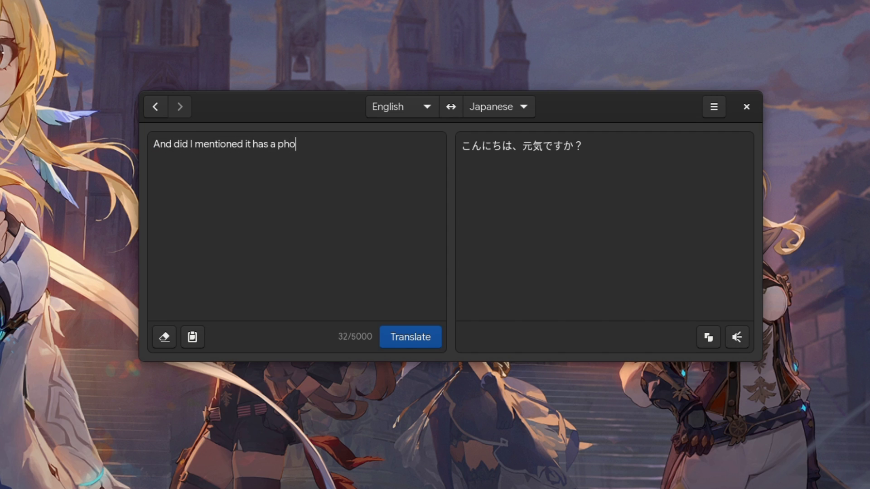
{"action": "type", "text": "ne mode too??"}
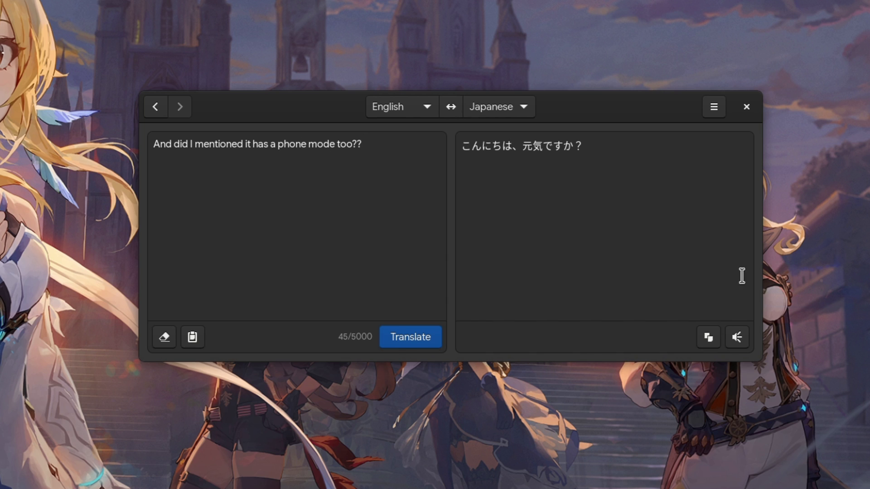
Reshape the window into the phone layout, translate, play the audio, then return to the earlier translation.
{"action": "left_click_drag", "start_coordinate": [759, 266], "coordinate": [490, 277]}
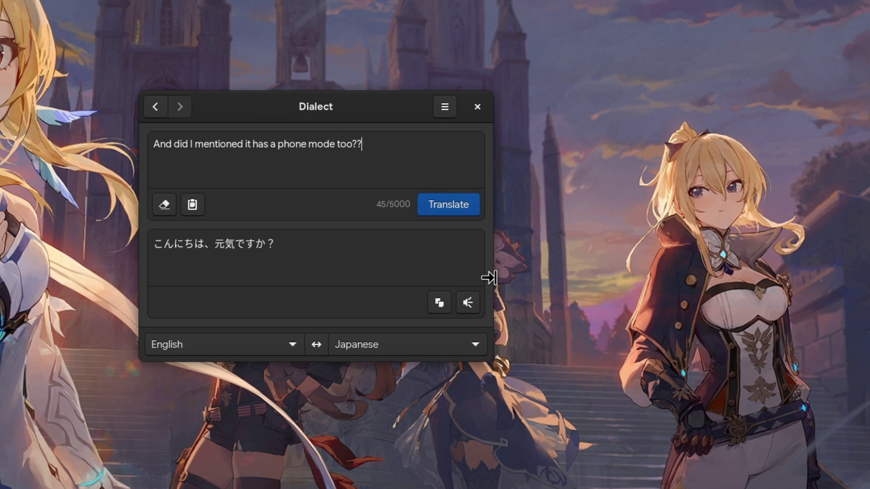
{"action": "left_click_drag", "start_coordinate": [486, 357], "coordinate": [489, 446]}
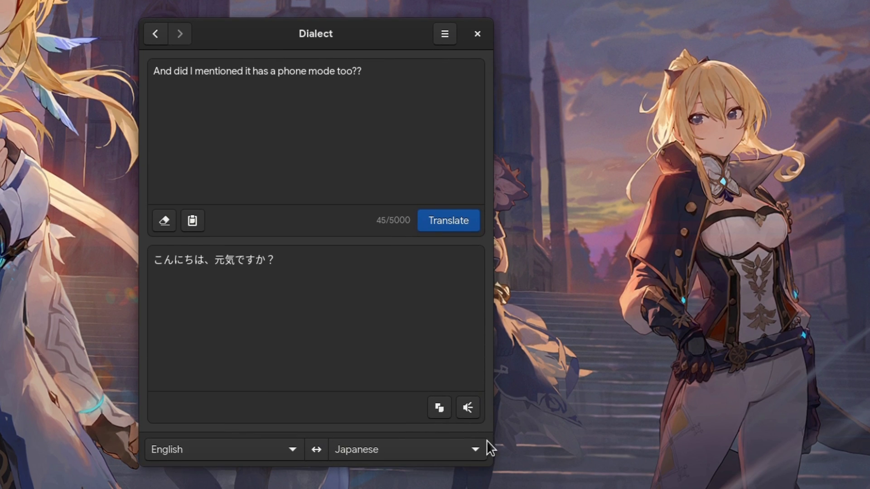
{"action": "left_click", "coordinate": [451, 226]}
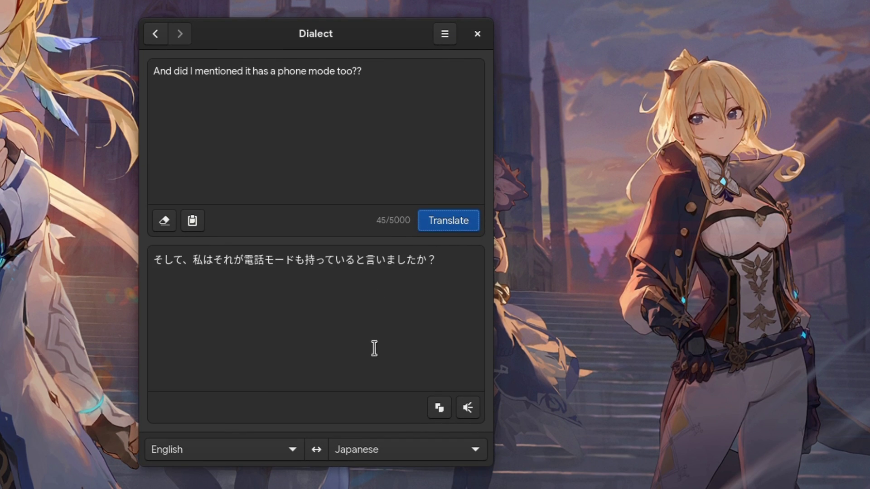
{"action": "left_click", "coordinate": [466, 408]}
{"action": "left_click", "coordinate": [158, 38]}
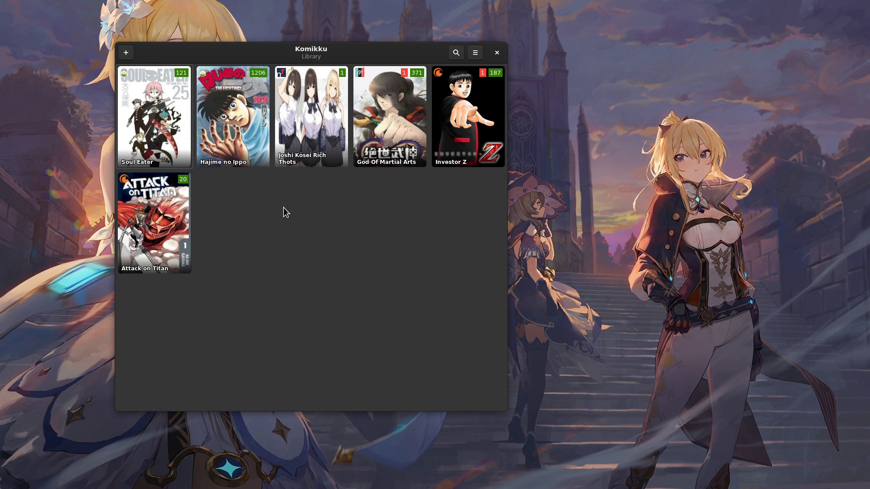
Look over the Library settings in Komikku's Preferences, then close them.
{"action": "left_click", "coordinate": [470, 54]}
{"action": "left_click", "coordinate": [453, 107]}
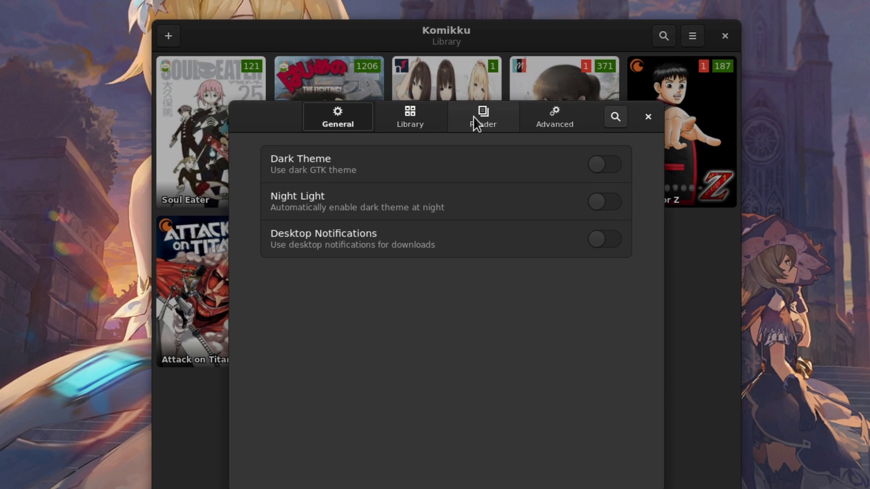
{"action": "left_click", "coordinate": [418, 121]}
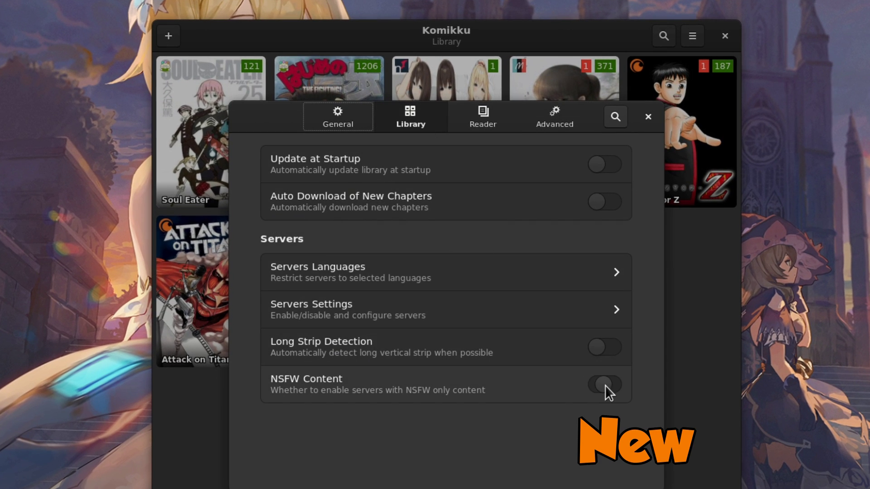
{"action": "left_click", "coordinate": [644, 117]}
Add METAMORPHOSIS from NHentai's popular titles to the library and view its chapters.
{"action": "left_click", "coordinate": [170, 38]}
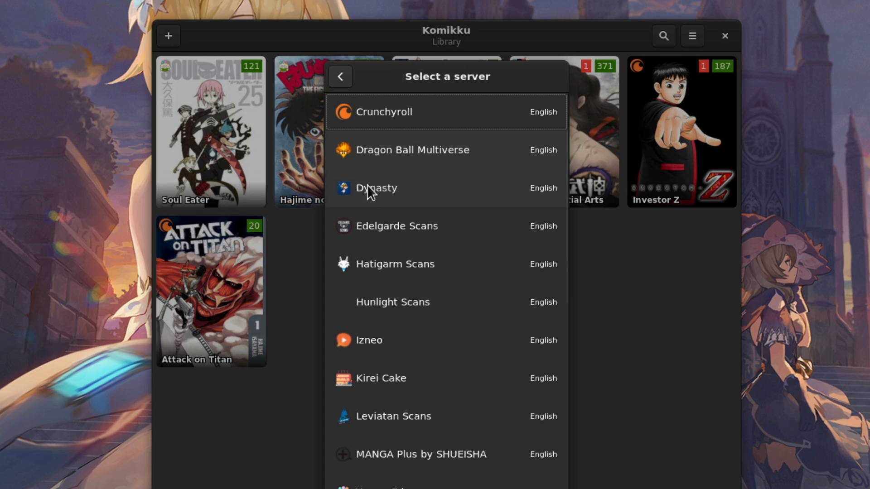
{"action": "scroll", "coordinate": [410, 229], "scroll_direction": "down", "scroll_amount": 3}
{"action": "scroll", "coordinate": [410, 228], "scroll_direction": "down", "scroll_amount": 2}
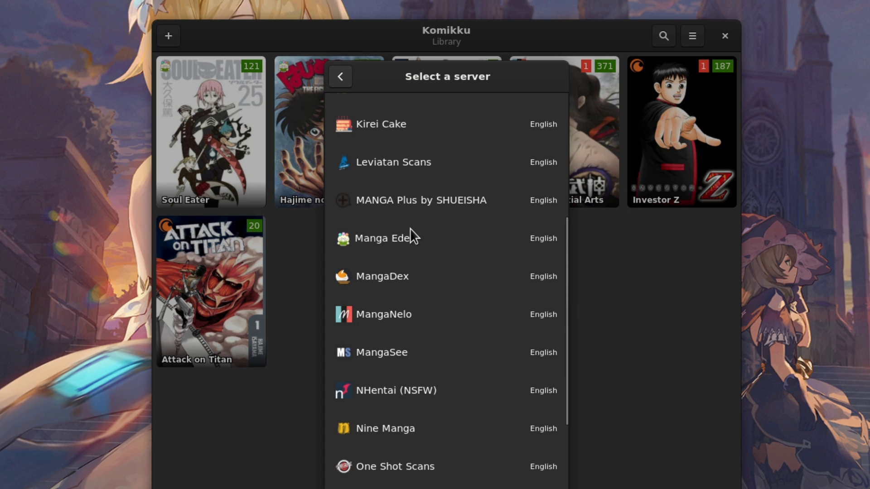
{"action": "left_click", "coordinate": [465, 398]}
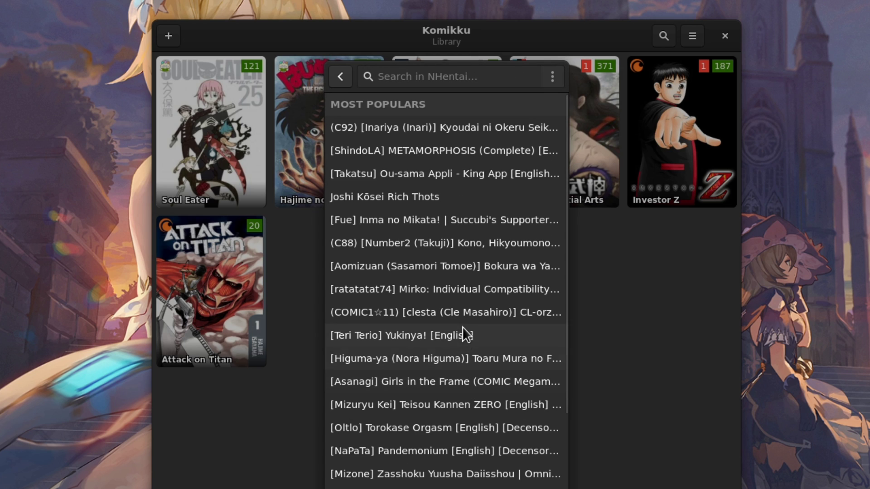
{"action": "left_click", "coordinate": [448, 153]}
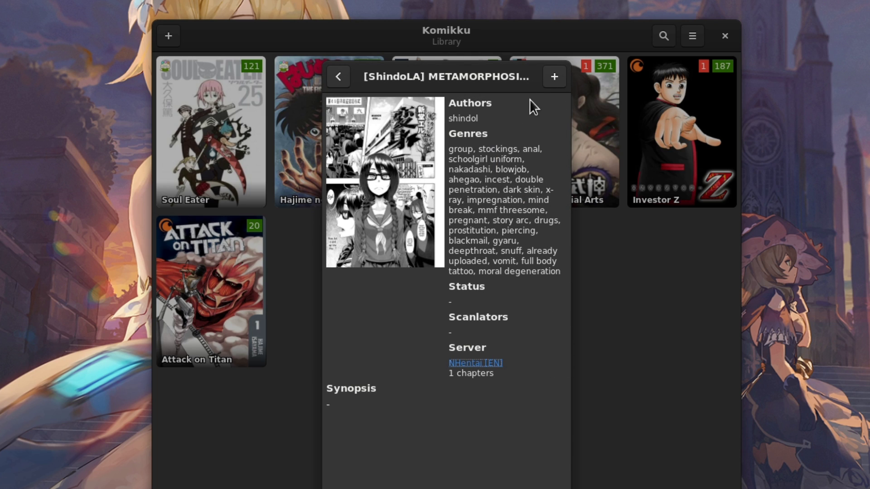
{"action": "left_click", "coordinate": [548, 79]}
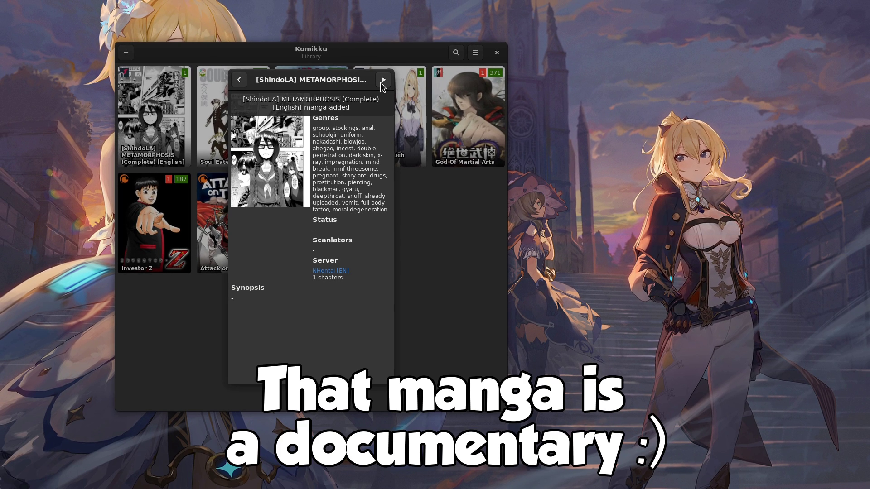
{"action": "left_click", "coordinate": [383, 80]}
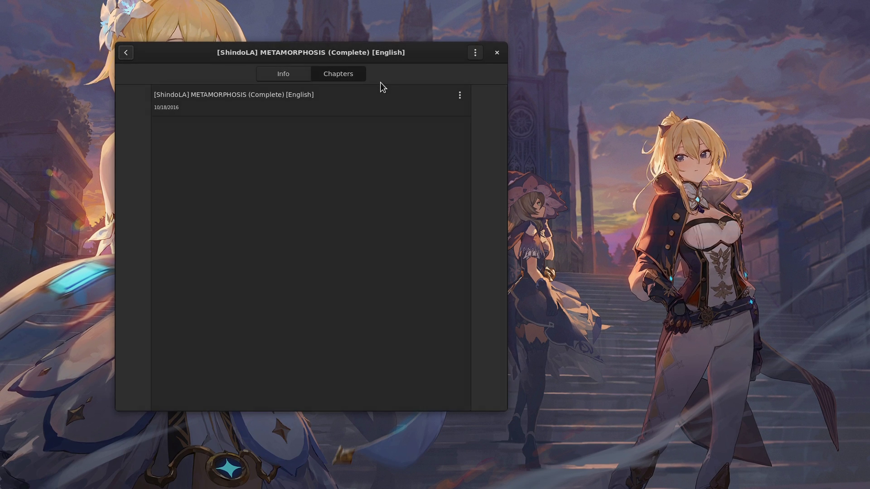
Open the manga's single chapter row in Komikku's reader.
{"action": "left_click", "coordinate": [337, 96]}
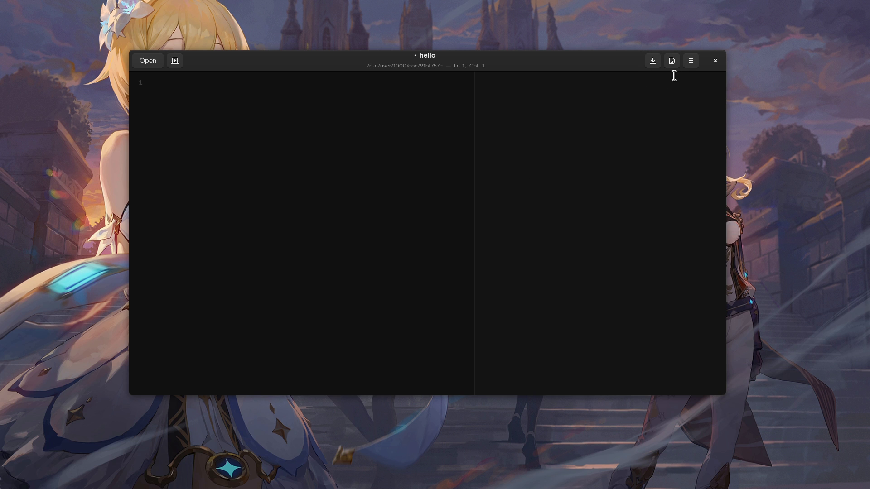
View Text Editor's About information, select the app name, and close it.
{"action": "left_click", "coordinate": [692, 63]}
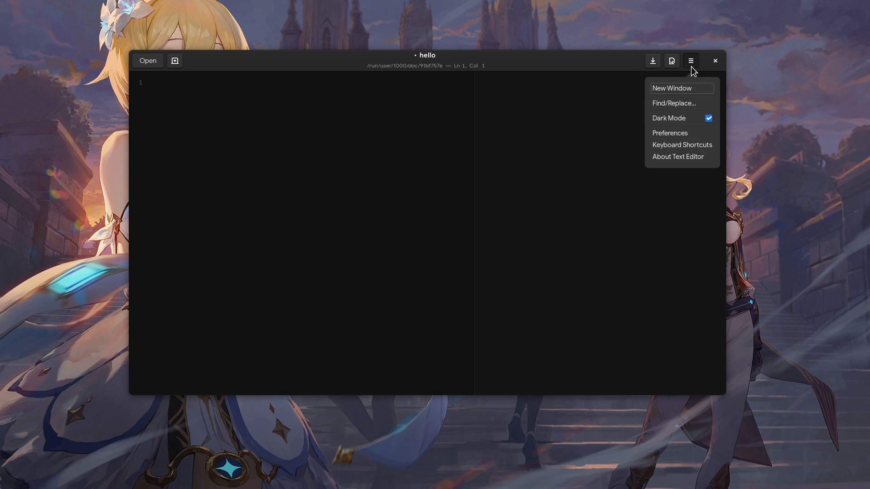
{"action": "left_click", "coordinate": [685, 162]}
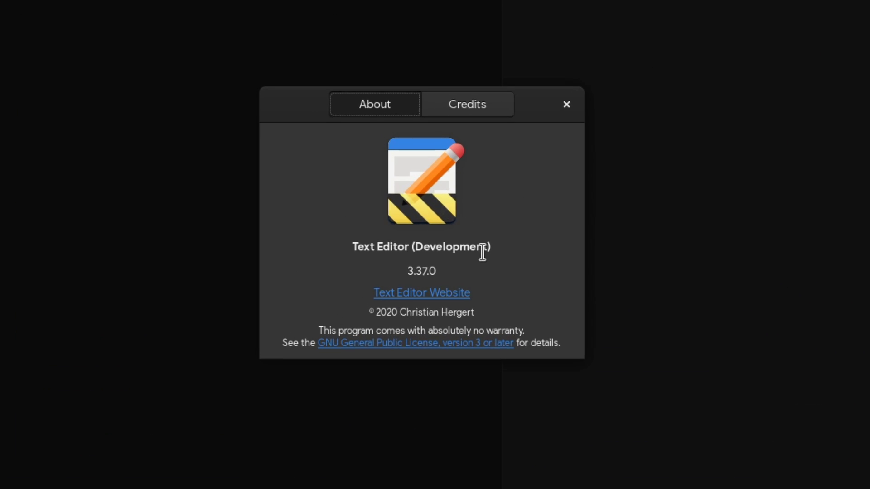
{"action": "triple_click", "coordinate": [483, 253]}
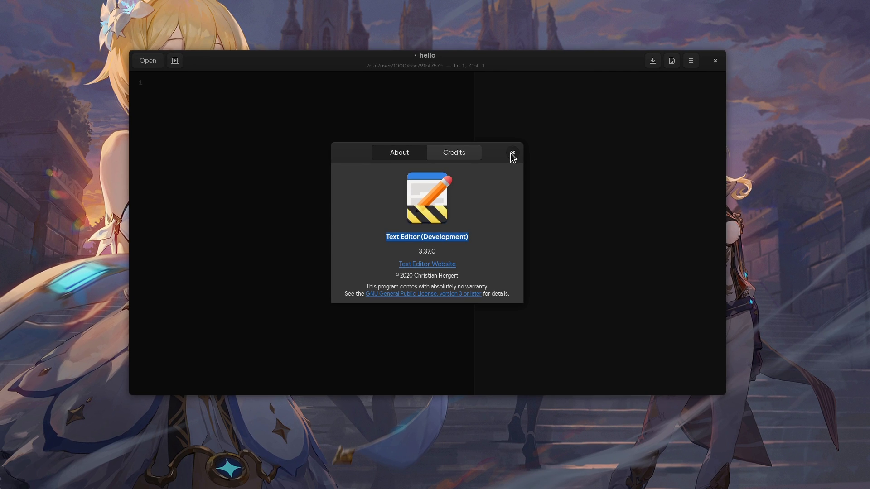
{"action": "left_click", "coordinate": [511, 153]}
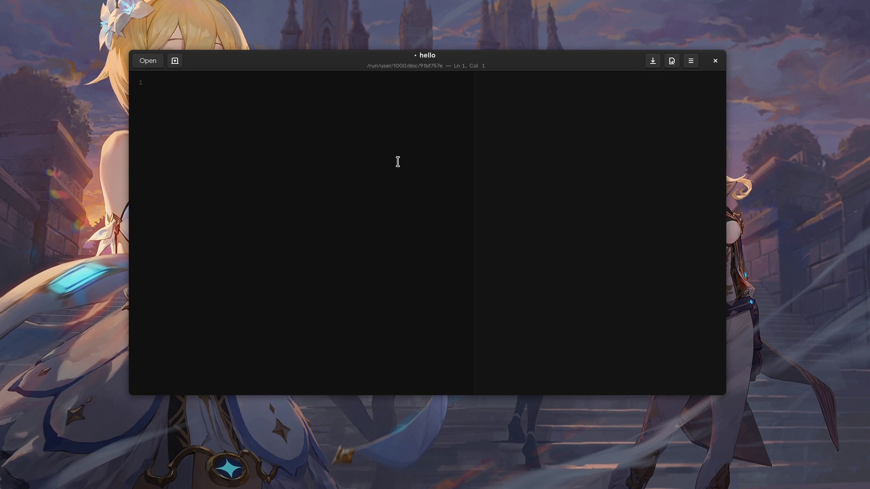
Add a blank tab with find-and-replace, then focus the recent documents search.
{"action": "left_click", "coordinate": [174, 61]}
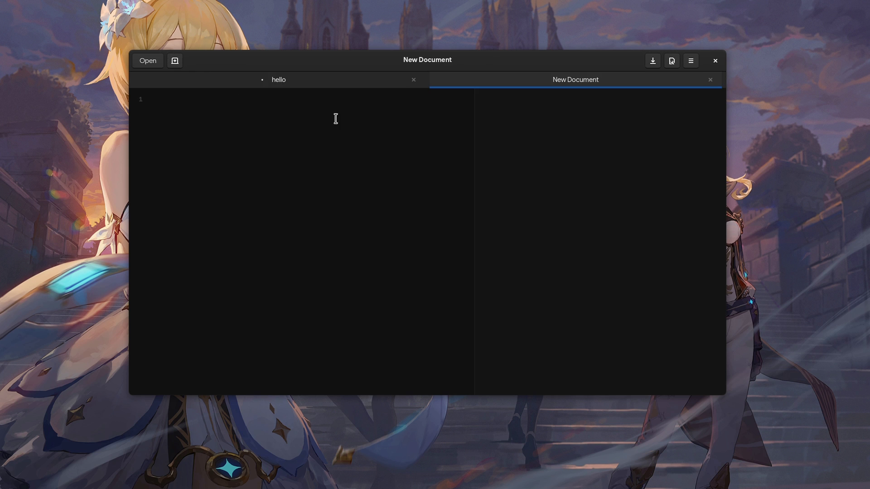
{"action": "key", "text": "ctrl+h"}
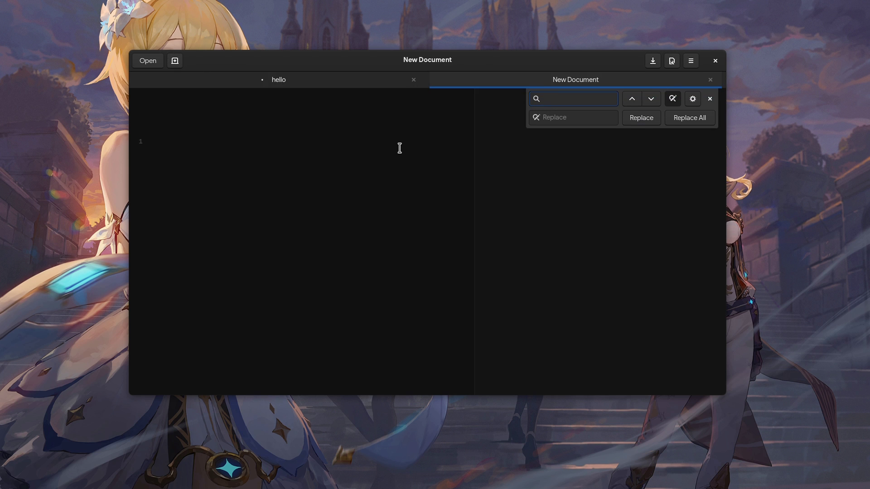
{"action": "left_click", "coordinate": [149, 63]}
{"action": "left_click", "coordinate": [172, 78]}
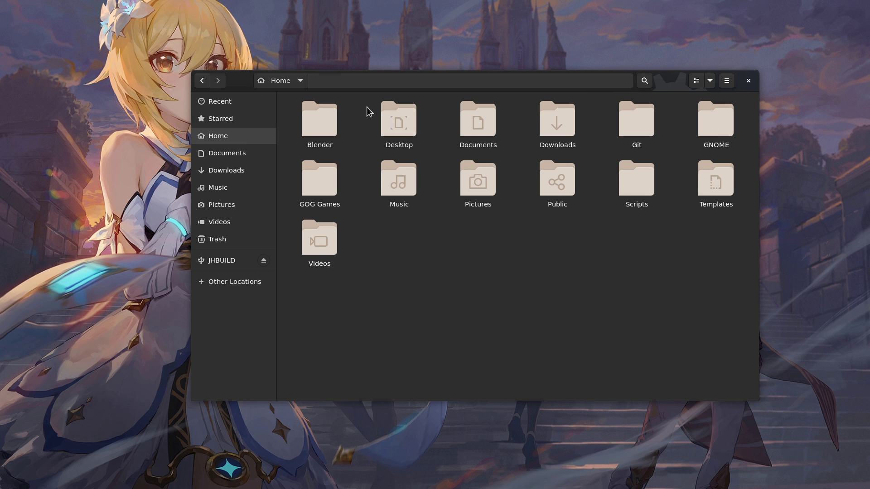
Go to /usr/share/texinfo by choosing texinfo from the location bar suggestions.
{"action": "key", "text": "ctrl+l"}
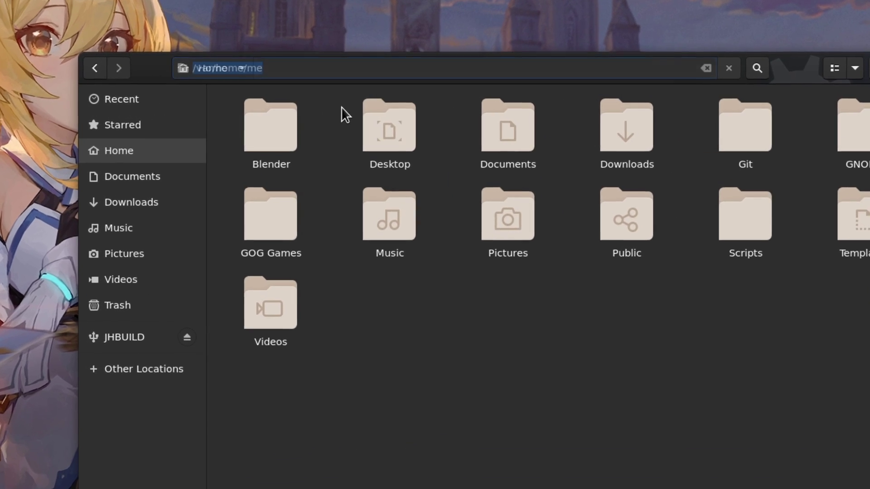
{"action": "type", "text": "/"}
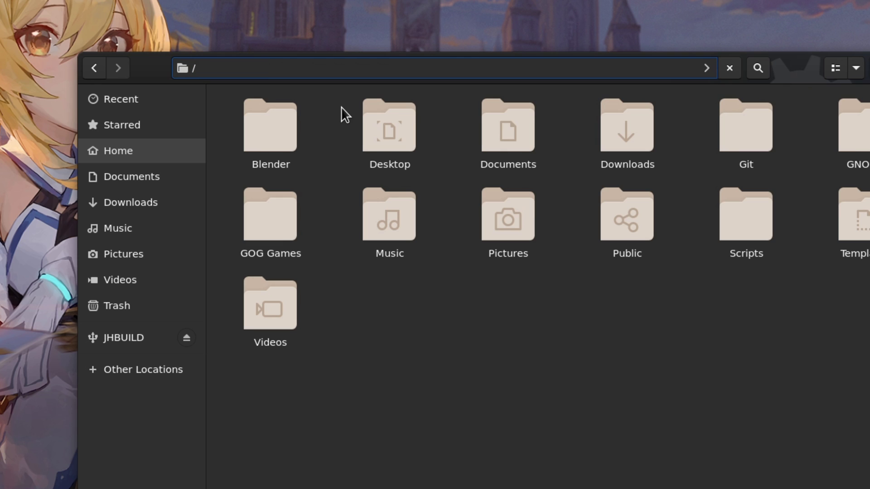
{"action": "type", "text": "usr/s"}
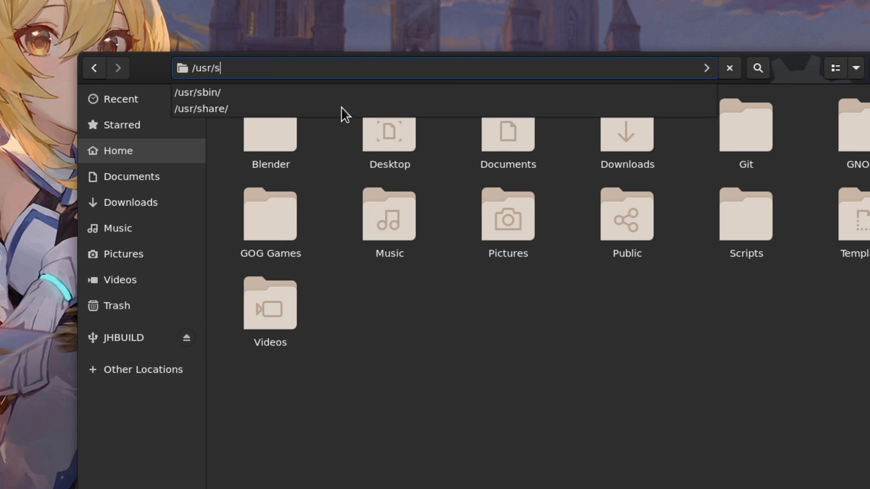
{"action": "type", "text": "hare/"}
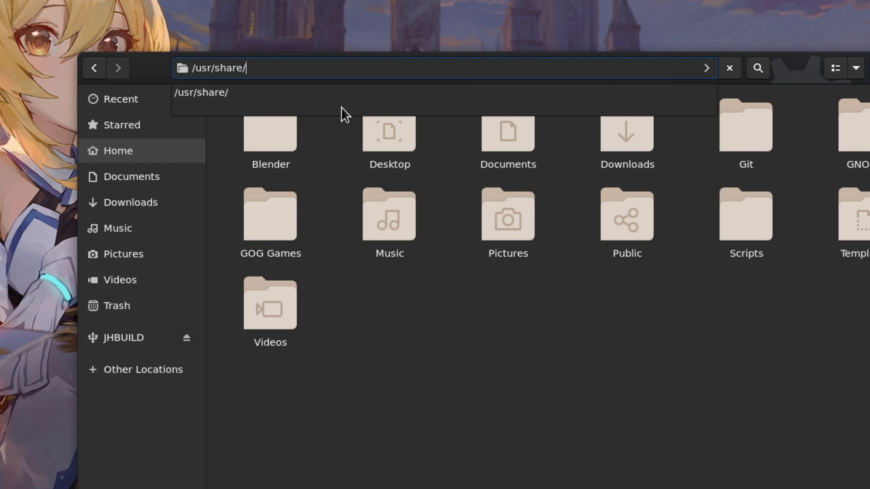
{"action": "type", "text": "t"}
{"action": "key", "text": "Down"}
{"action": "key", "text": "Down"}
{"action": "key", "text": "Down"}
{"action": "key", "text": "Down"}
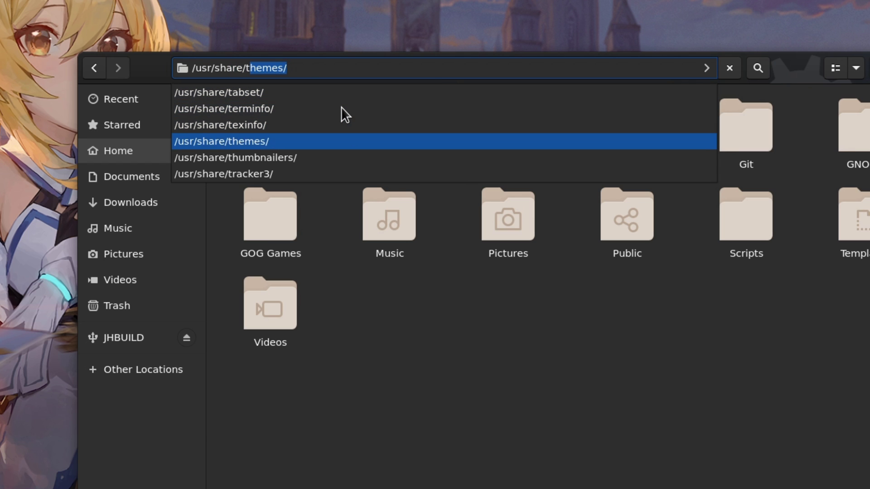
{"action": "key", "text": "Down"}
{"action": "key", "text": "Up"}
{"action": "key", "text": "Up"}
{"action": "key", "text": "Return"}
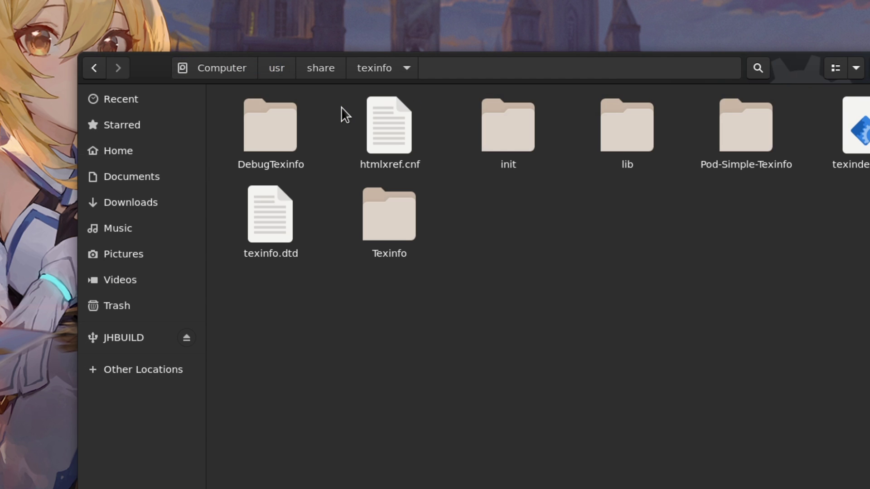
{"action": "key", "text": "ctrl+l"}
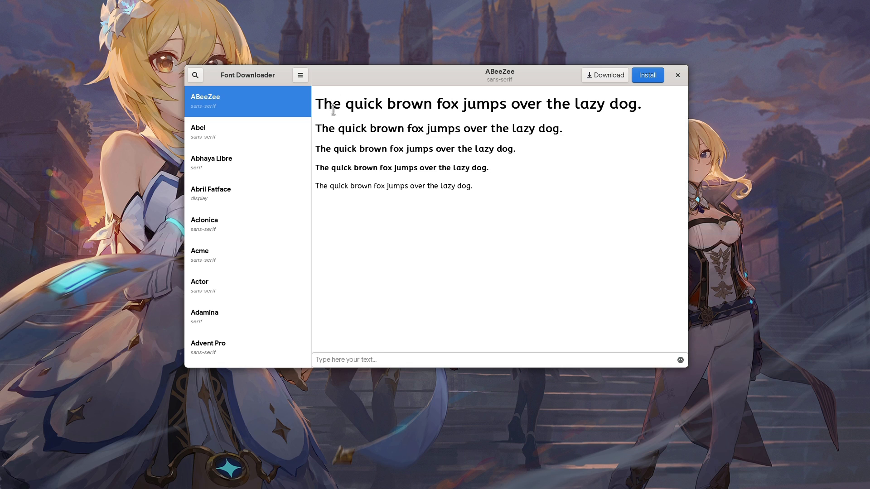
Switch Font Downloader to the dark theme and start entering custom preview text.
{"action": "left_click", "coordinate": [195, 75]}
{"action": "left_click", "coordinate": [195, 75]}
{"action": "left_click", "coordinate": [300, 75]}
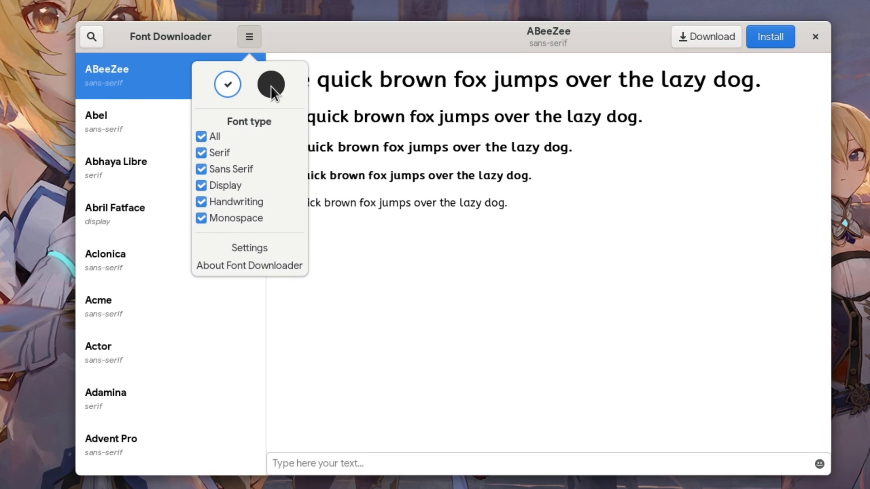
{"action": "left_click", "coordinate": [271, 86]}
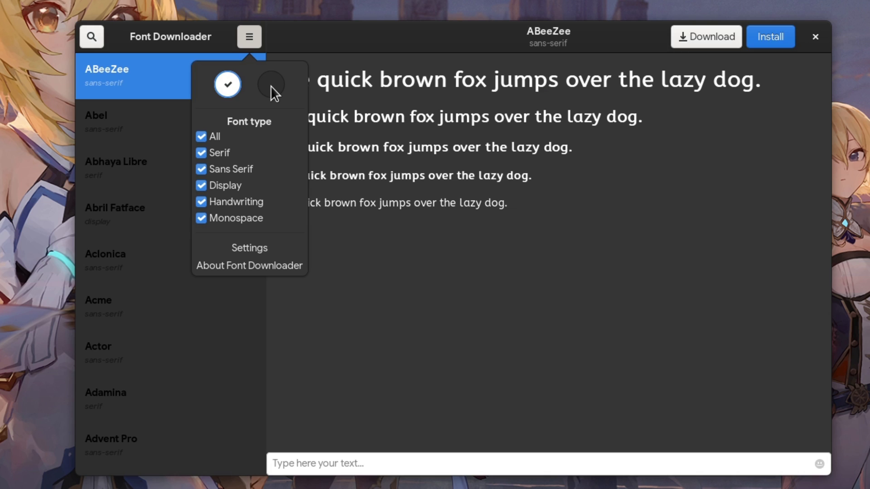
{"action": "left_click", "coordinate": [391, 254]}
{"action": "left_click", "coordinate": [389, 461]}
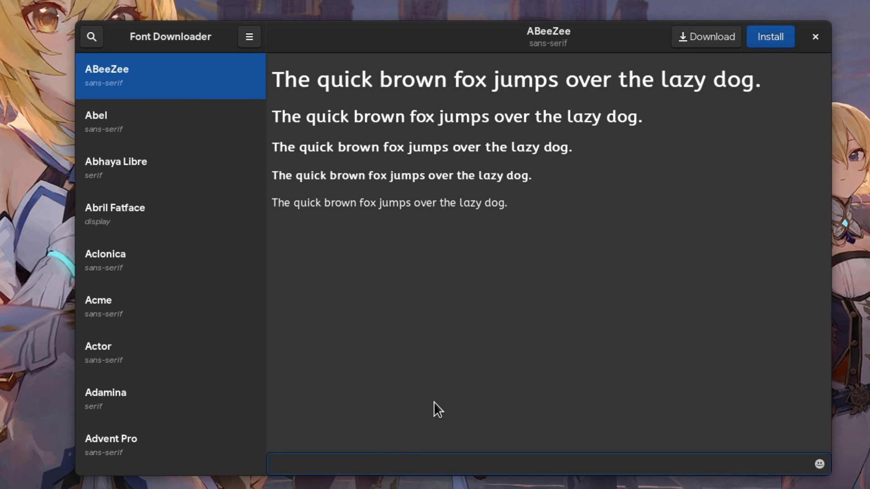
{"action": "type", "text": "dsdsds ds ds ds ds "}
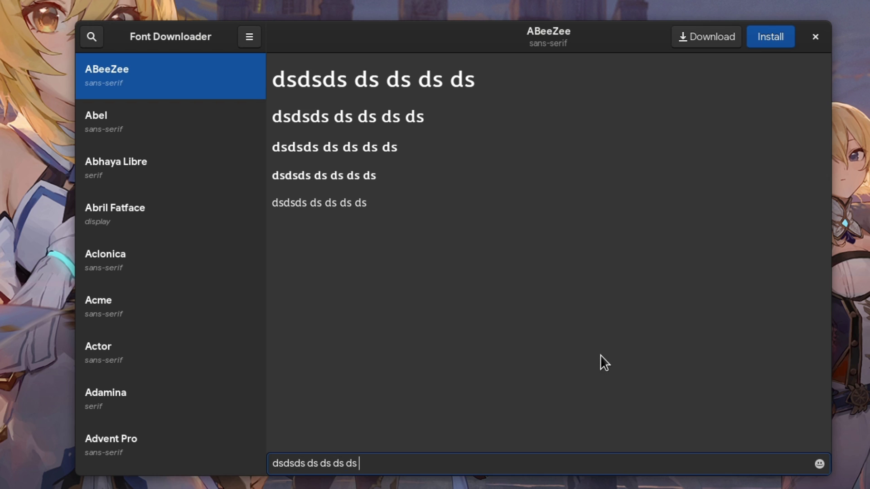
{"action": "type", "text": "ds s"}
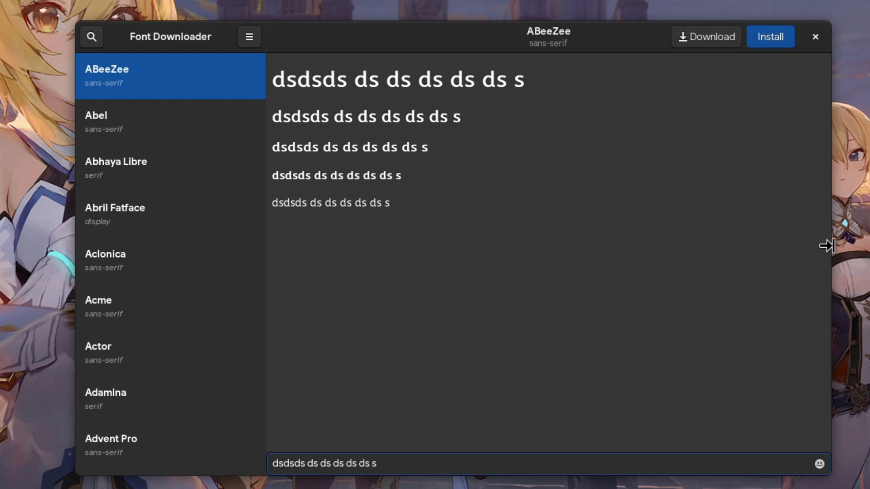
Preview Aclonica in the compact layout, widen the window, and install Aclonica.
{"action": "left_click_drag", "start_coordinate": [827, 246], "coordinate": [322, 225]}
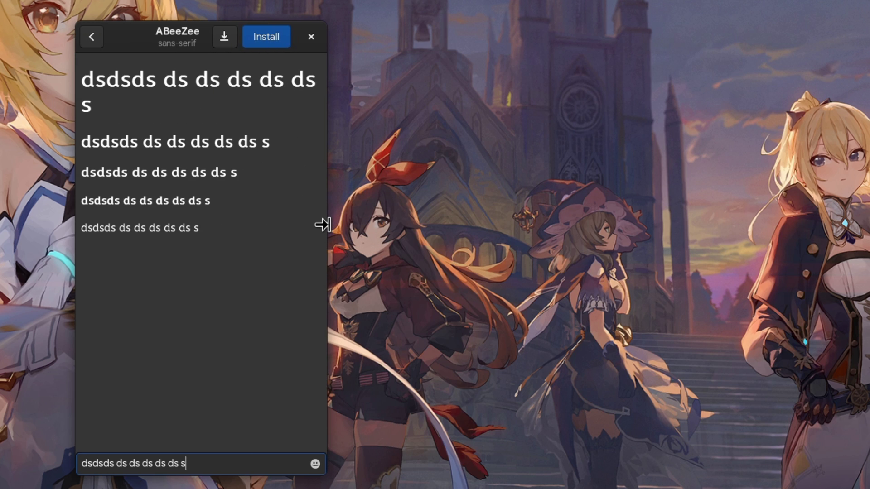
{"action": "left_click", "coordinate": [90, 37]}
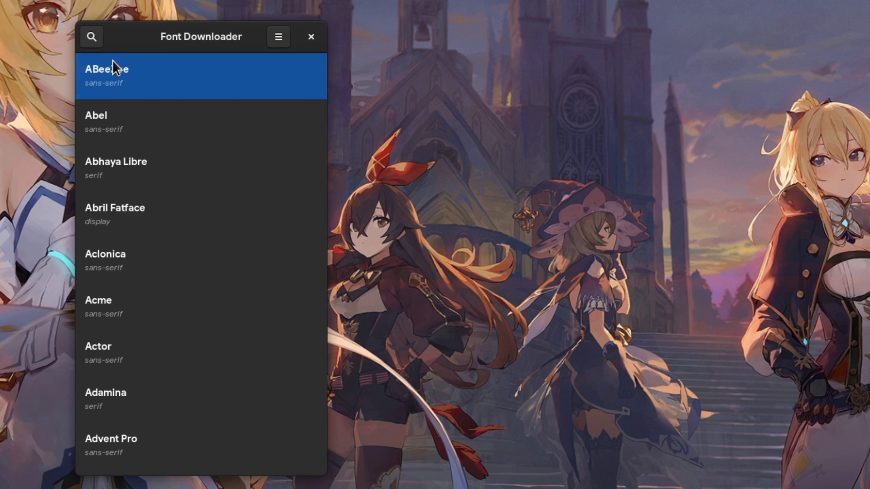
{"action": "left_click", "coordinate": [136, 268]}
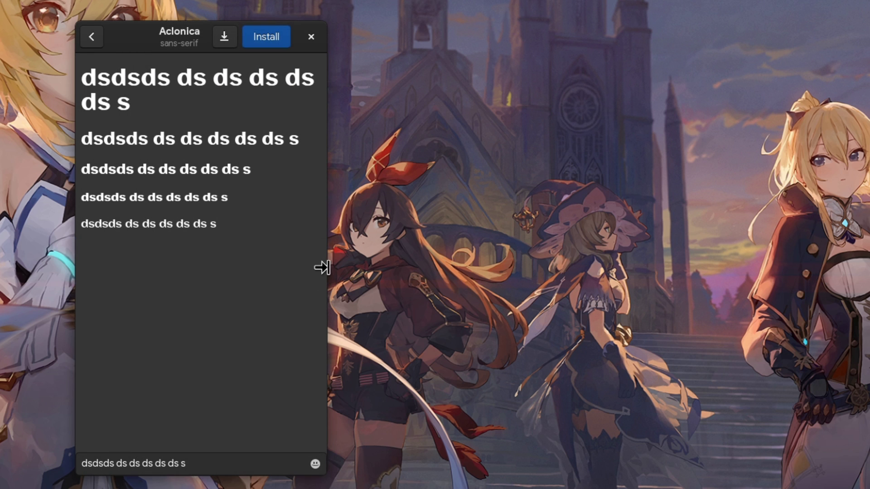
{"action": "mouse_move", "coordinate": [323, 268]}
{"action": "left_mouse_down"}
{"action": "mouse_move", "coordinate": [564, 268]}
{"action": "mouse_move", "coordinate": [332, 261]}
{"action": "mouse_move", "coordinate": [675, 249]}
{"action": "mouse_move", "coordinate": [855, 256]}
{"action": "left_mouse_up"}
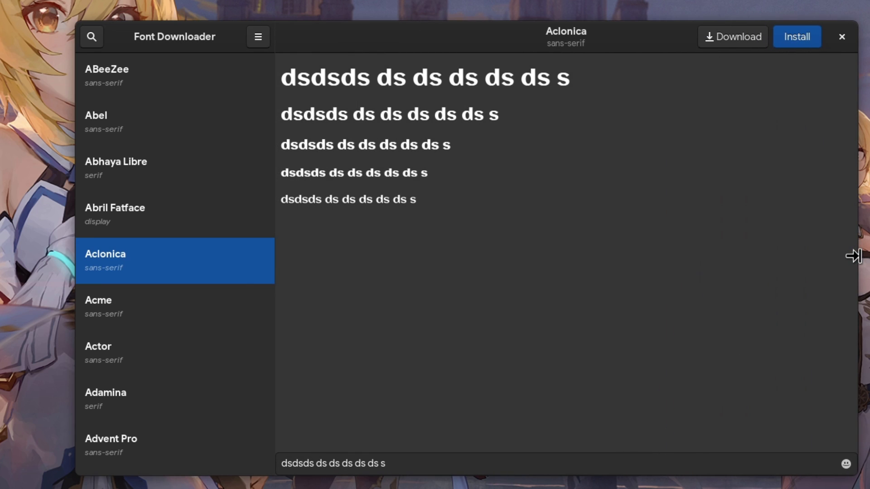
{"action": "left_click", "coordinate": [797, 44]}
{"action": "left_click", "coordinate": [234, 274]}
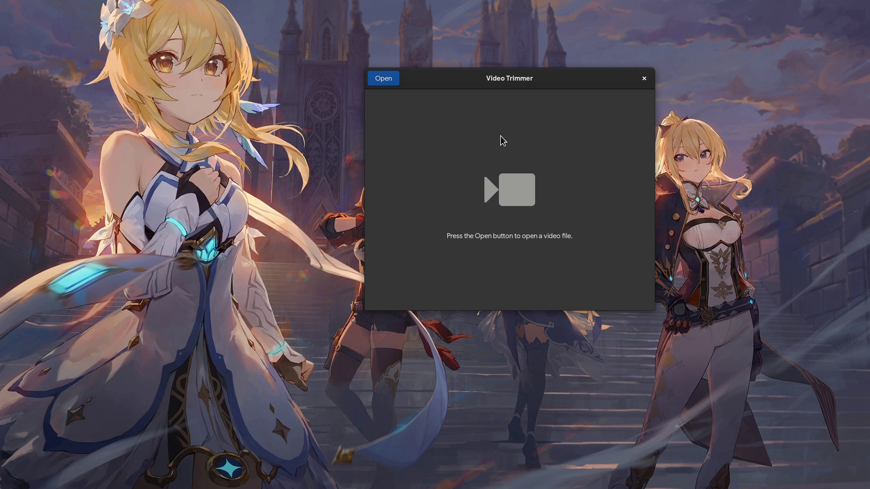
Load the Paimon voices compilation video in Video Trimmer.
{"action": "left_click", "coordinate": [382, 79]}
{"action": "left_click", "coordinate": [372, 76]}
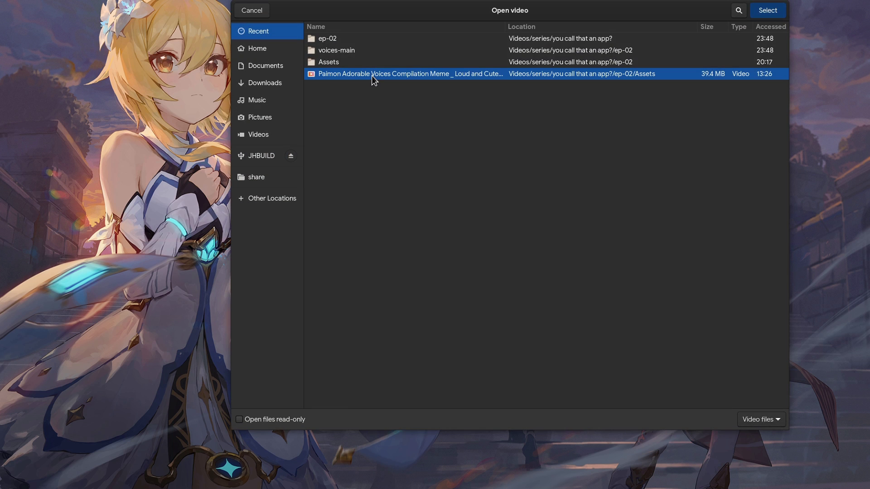
{"action": "double_click", "coordinate": [373, 80]}
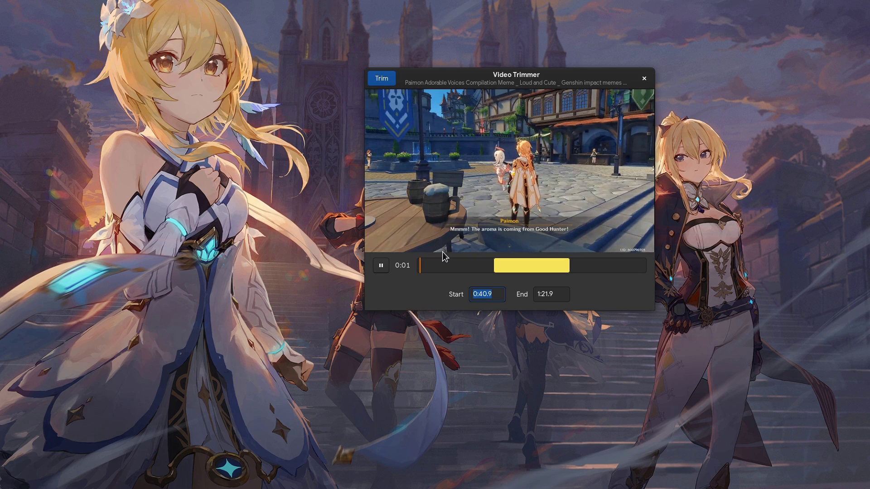
{"action": "left_click", "coordinate": [445, 267]}
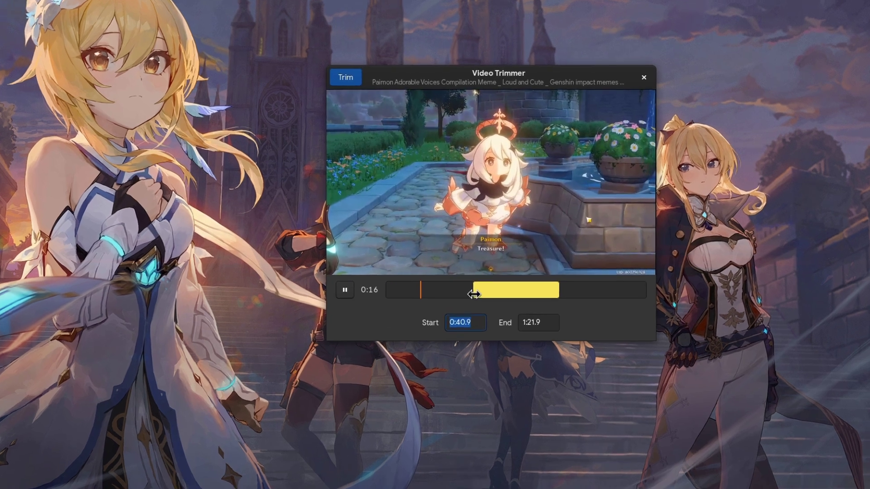
Set the trim range to 0:39.6 through 1:35.0 while previewing playback.
{"action": "left_click_drag", "start_coordinate": [474, 294], "coordinate": [425, 294]}
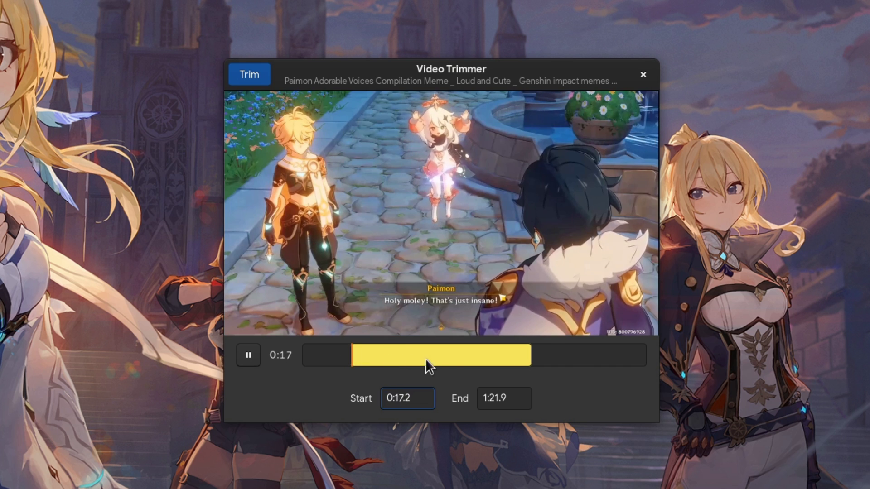
{"action": "left_click_drag", "start_coordinate": [531, 356], "coordinate": [570, 355]}
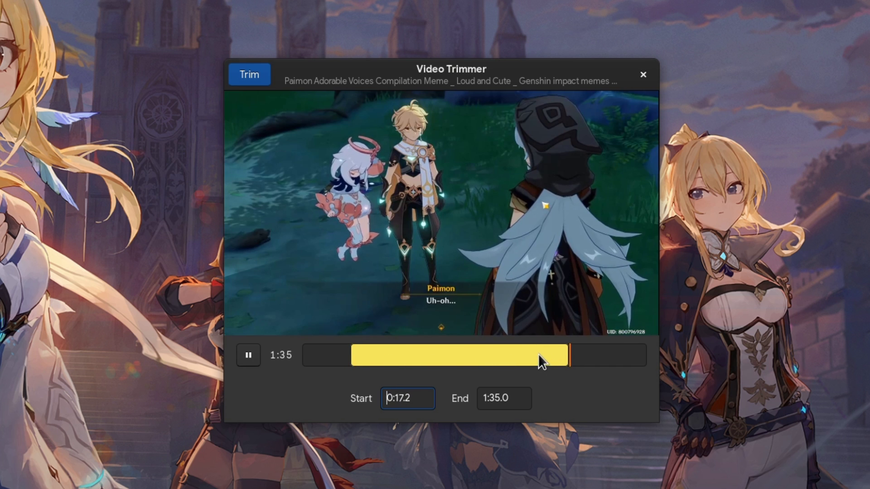
{"action": "left_click", "coordinate": [512, 354]}
{"action": "key", "text": "space"}
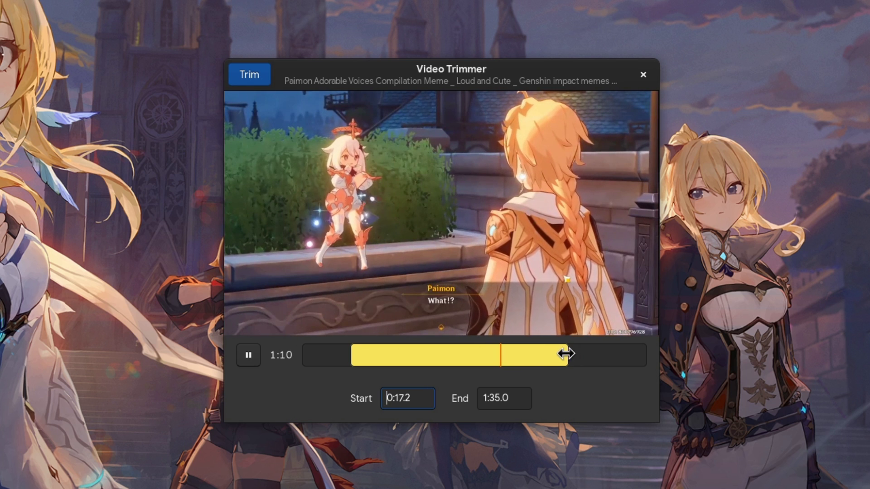
{"action": "mouse_move", "coordinate": [653, 324]}
{"action": "left_mouse_down"}
{"action": "mouse_move", "coordinate": [377, 320]}
{"action": "mouse_move", "coordinate": [356, 417]}
{"action": "left_mouse_up"}
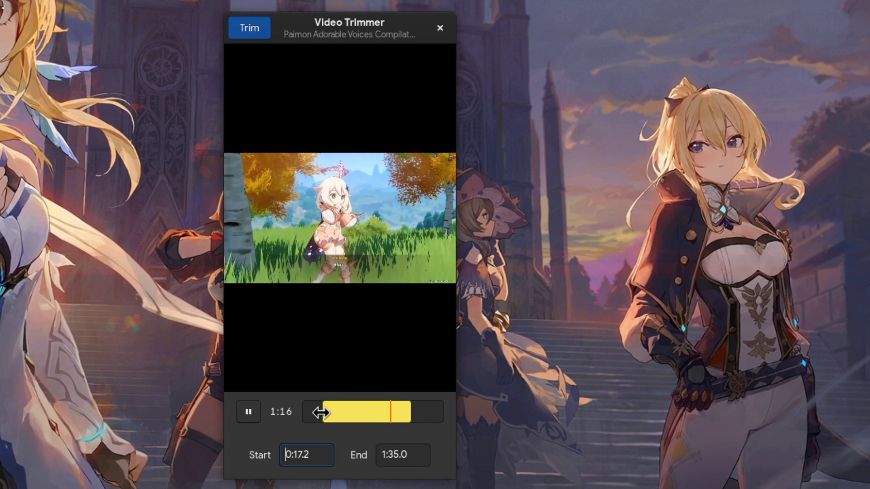
{"action": "left_click_drag", "start_coordinate": [323, 412], "coordinate": [347, 415]}
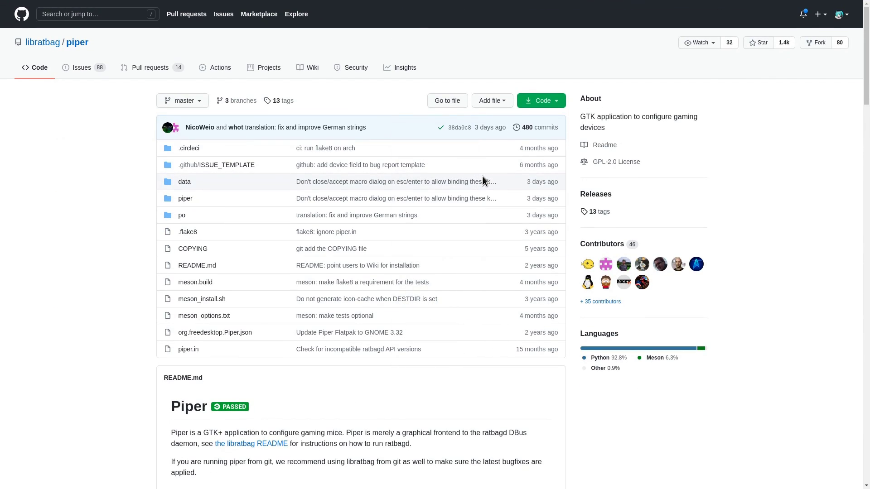
{"action": "scroll", "coordinate": [482, 176], "scroll_direction": "down", "scroll_amount": 2}
{"action": "scroll", "coordinate": [482, 177], "scroll_direction": "down", "scroll_amount": 3}
{"action": "scroll", "coordinate": [487, 182], "scroll_direction": "down", "scroll_amount": 2}
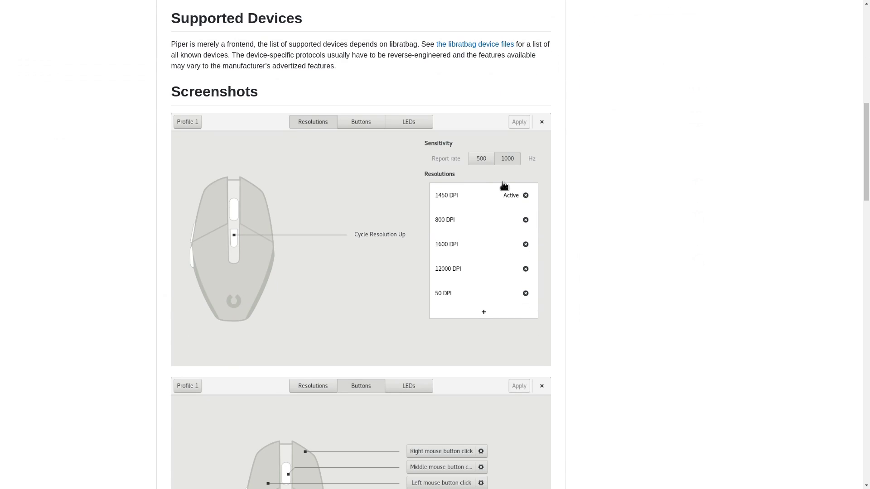
{"action": "scroll", "coordinate": [533, 169], "scroll_direction": "down", "scroll_amount": 2}
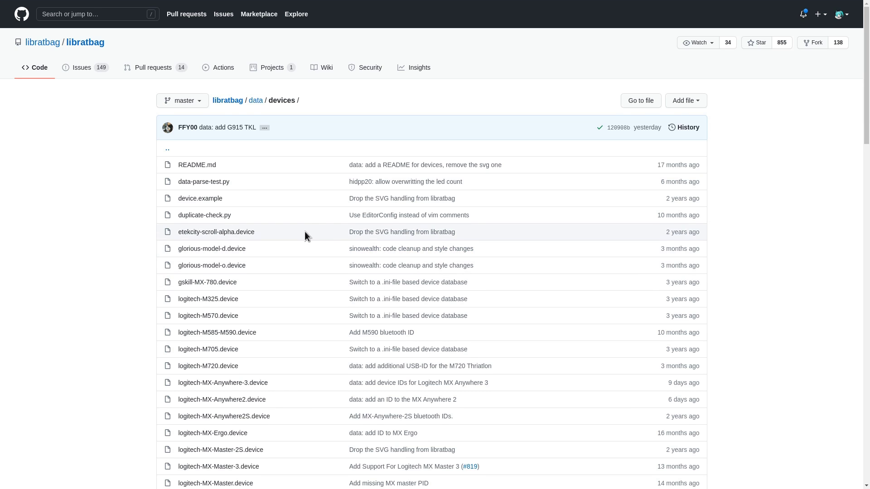
{"action": "scroll", "coordinate": [305, 231], "scroll_direction": "down", "scroll_amount": 2}
{"action": "scroll", "coordinate": [305, 231], "scroll_direction": "down", "scroll_amount": 2}
{"action": "scroll", "coordinate": [305, 231], "scroll_direction": "down", "scroll_amount": 2}
{"action": "scroll", "coordinate": [304, 231], "scroll_direction": "down", "scroll_amount": 2}
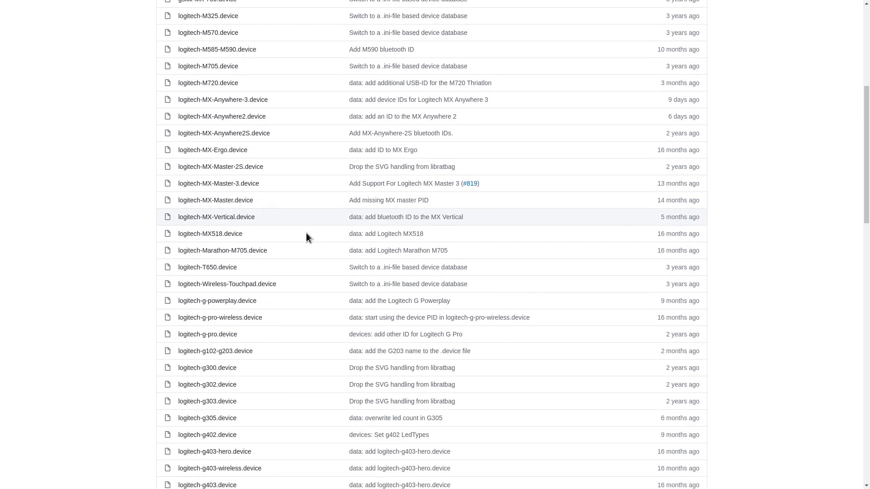
{"action": "scroll", "coordinate": [306, 232], "scroll_direction": "down", "scroll_amount": 2}
{"action": "scroll", "coordinate": [306, 235], "scroll_direction": "down", "scroll_amount": 3}
{"action": "scroll", "coordinate": [307, 234], "scroll_direction": "down", "scroll_amount": 2}
{"action": "scroll", "coordinate": [307, 235], "scroll_direction": "down", "scroll_amount": 2}
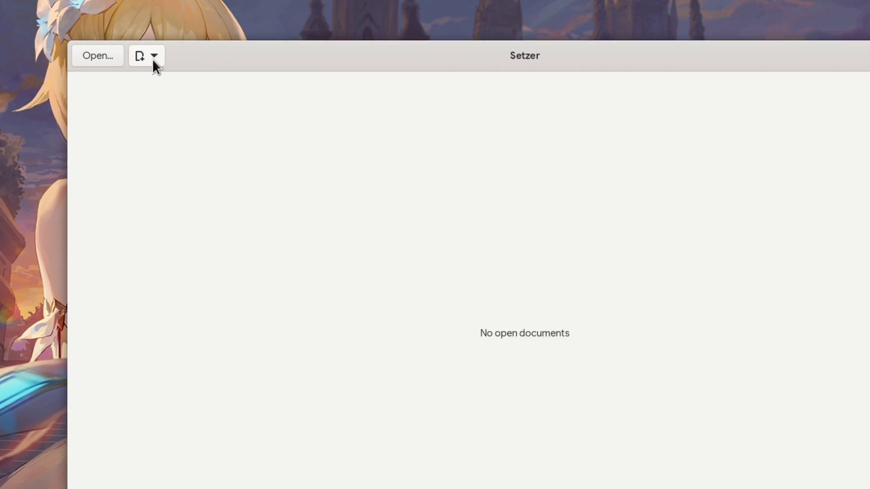
Create a new LaTeX document, hide the math symbols panel, and open the template wizard.
{"action": "left_click", "coordinate": [179, 48]}
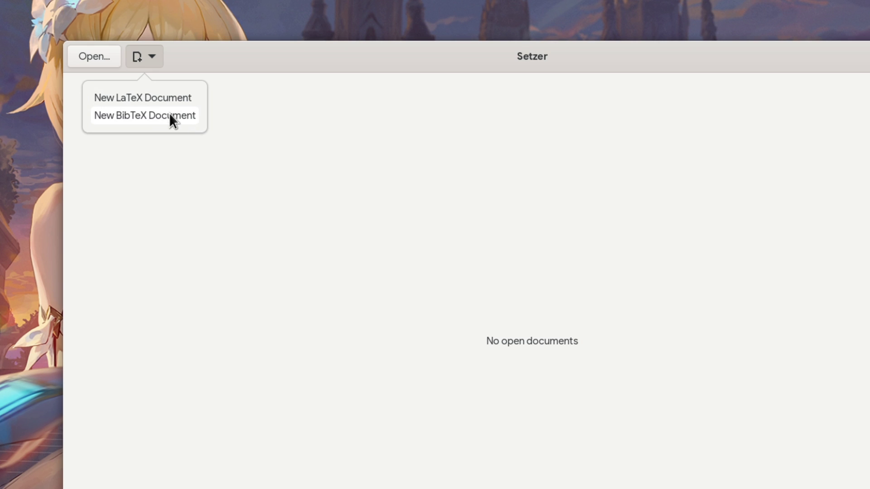
{"action": "left_click", "coordinate": [177, 96]}
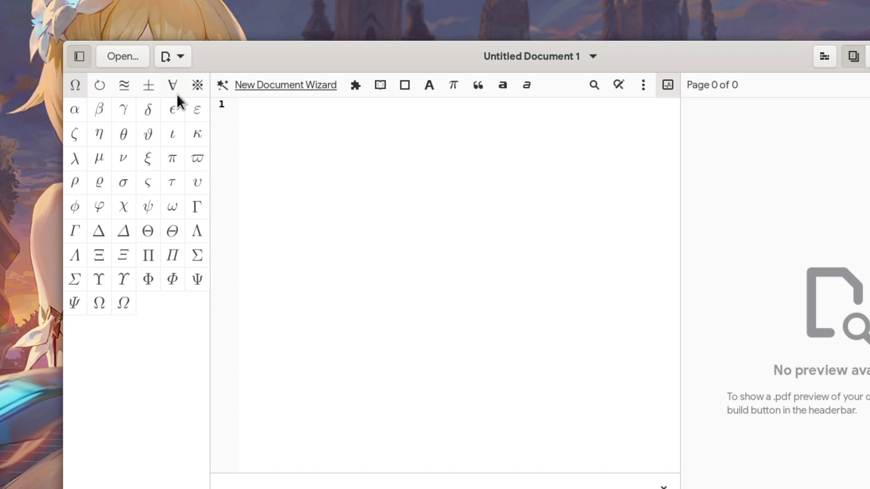
{"action": "left_click", "coordinate": [78, 54]}
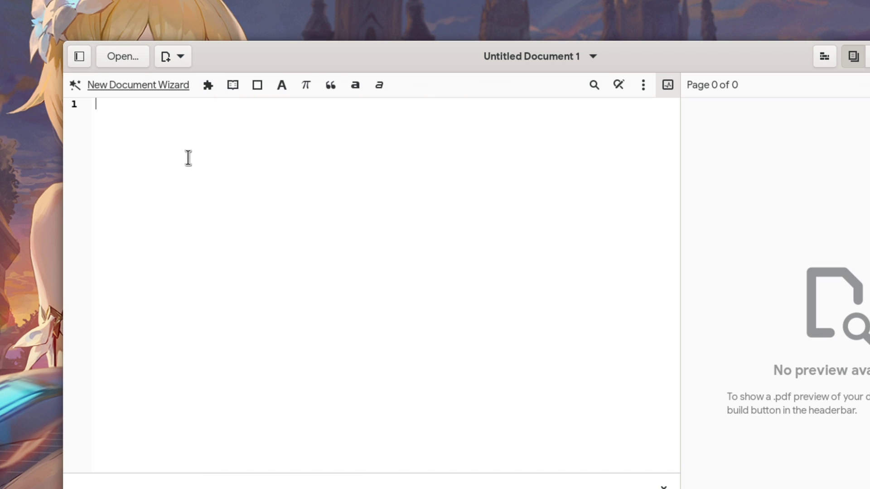
{"action": "left_click", "coordinate": [164, 85]}
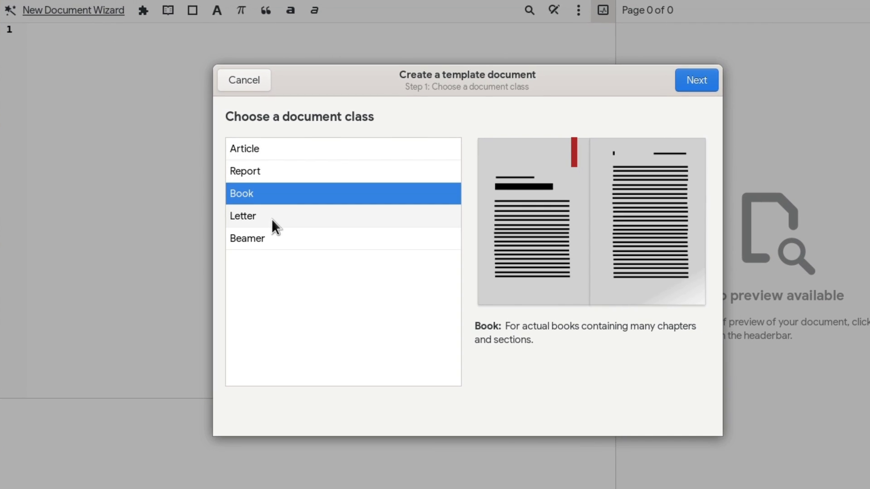
Preview the Letter, Beamer and Article classes, then choose Book.
{"action": "left_click", "coordinate": [335, 292]}
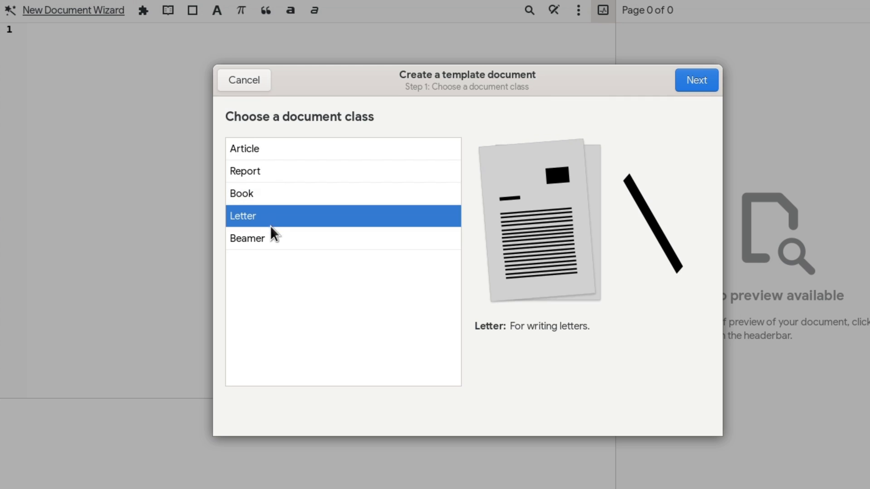
{"action": "left_click", "coordinate": [325, 317]}
{"action": "left_click", "coordinate": [265, 151]}
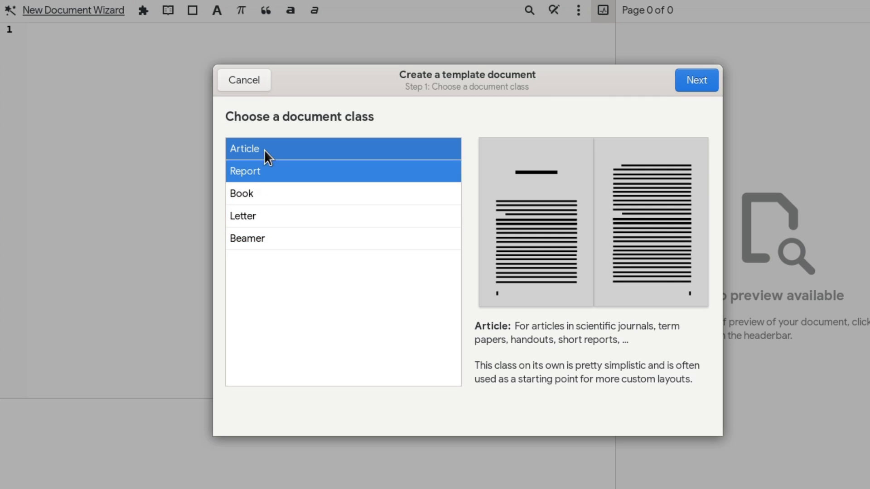
{"action": "left_click", "coordinate": [265, 196]}
{"action": "left_click", "coordinate": [697, 82]}
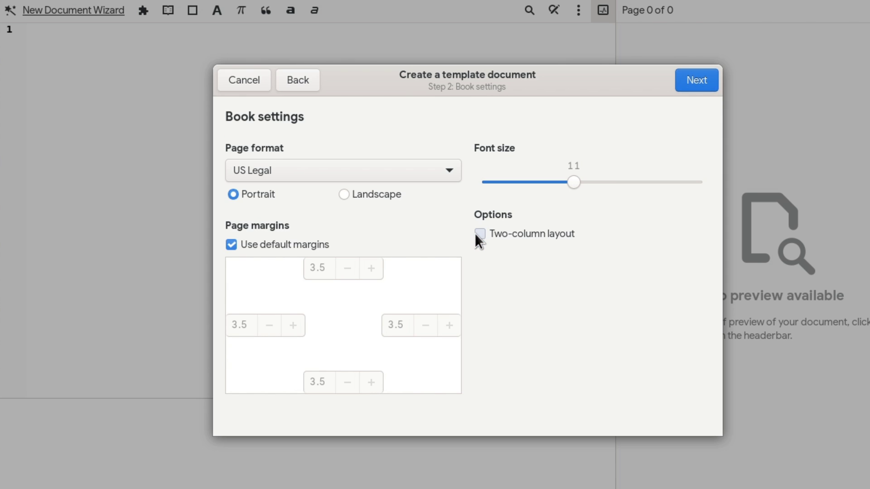
Keep US Legal page format and create the two-column 'Book of Miracles' template.
{"action": "left_click", "coordinate": [395, 175]}
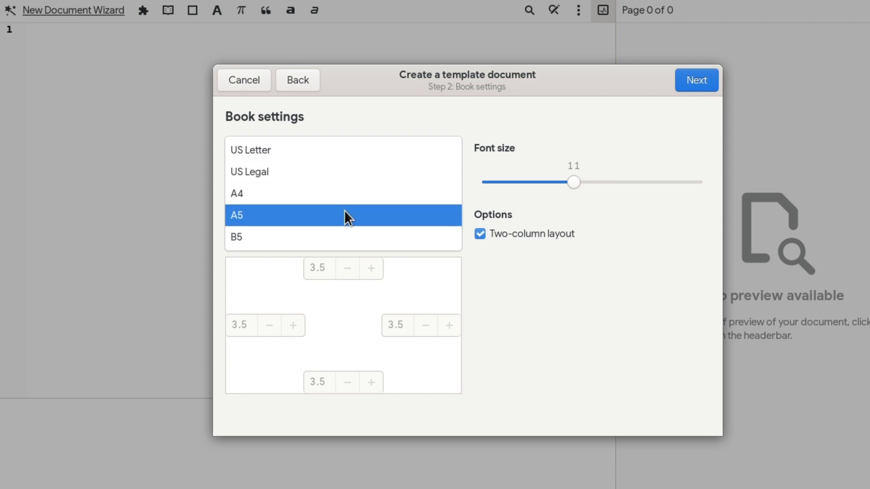
{"action": "left_click", "coordinate": [329, 175]}
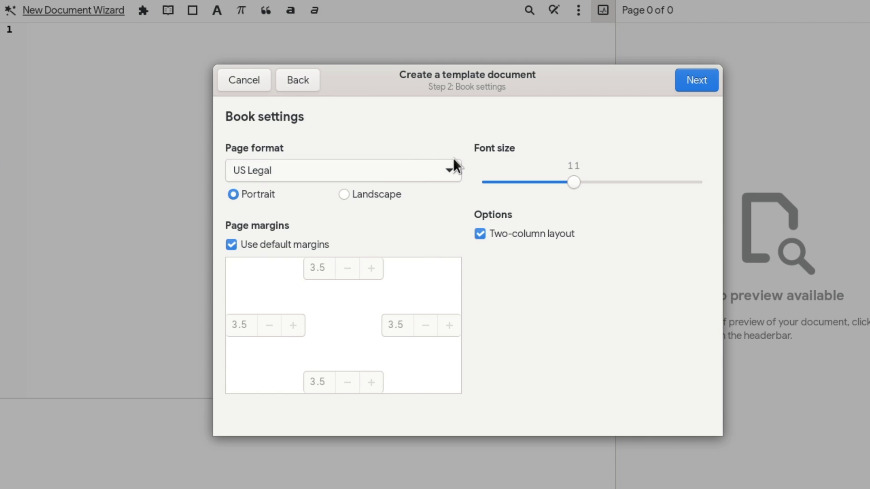
{"action": "left_click", "coordinate": [698, 80]}
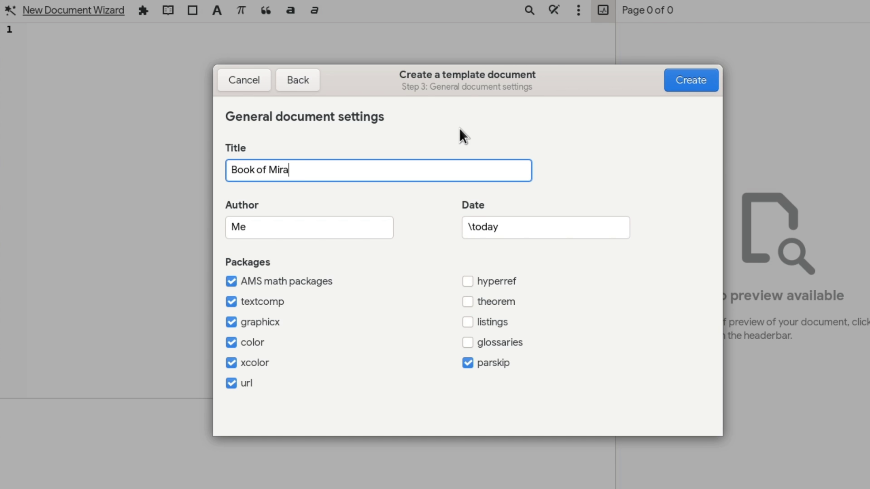
{"action": "left_click", "coordinate": [689, 89]}
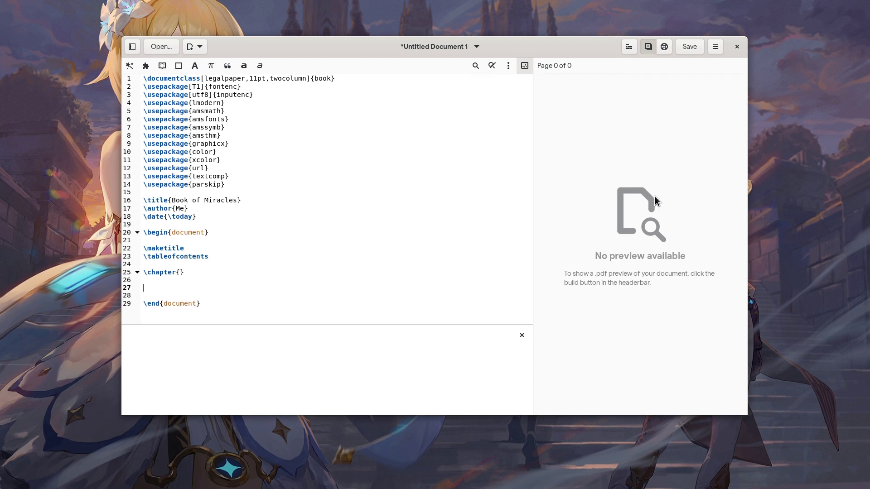
Save the book as book.tex and build it into a PDF preview.
{"action": "left_click", "coordinate": [629, 48]}
{"action": "left_click", "coordinate": [502, 262]}
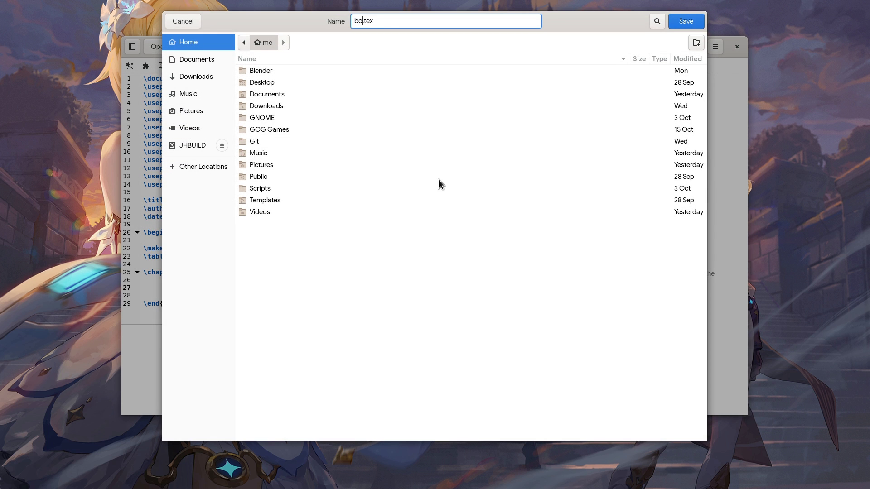
{"action": "left_click", "coordinate": [679, 20]}
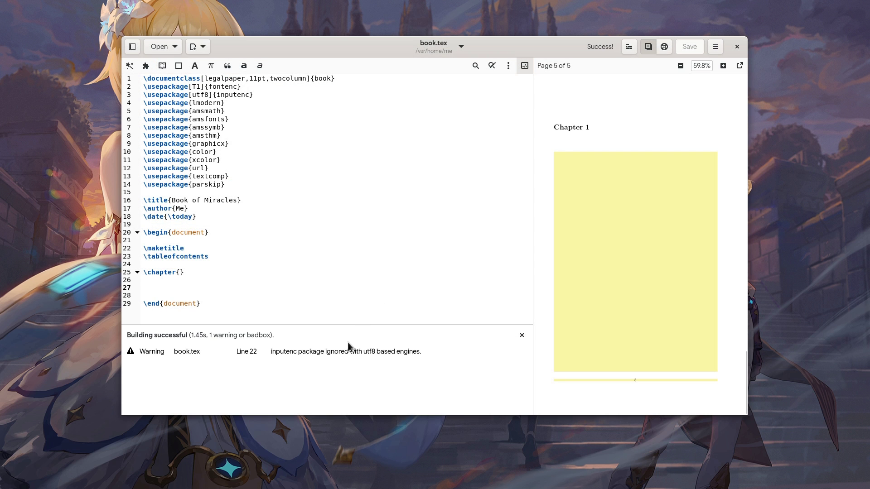
{"action": "scroll", "coordinate": [666, 261], "scroll_direction": "up", "scroll_amount": 5}
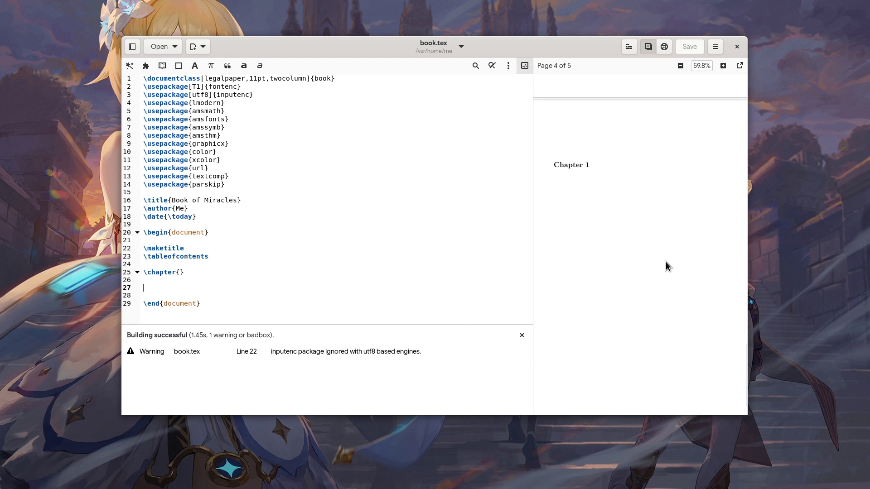
{"action": "scroll", "coordinate": [665, 261], "scroll_direction": "up", "scroll_amount": 5}
{"action": "scroll", "coordinate": [666, 261], "scroll_direction": "up", "scroll_amount": 5}
{"action": "scroll", "coordinate": [664, 262], "scroll_direction": "up", "scroll_amount": 5}
{"action": "scroll", "coordinate": [664, 262], "scroll_direction": "up", "scroll_amount": 3}
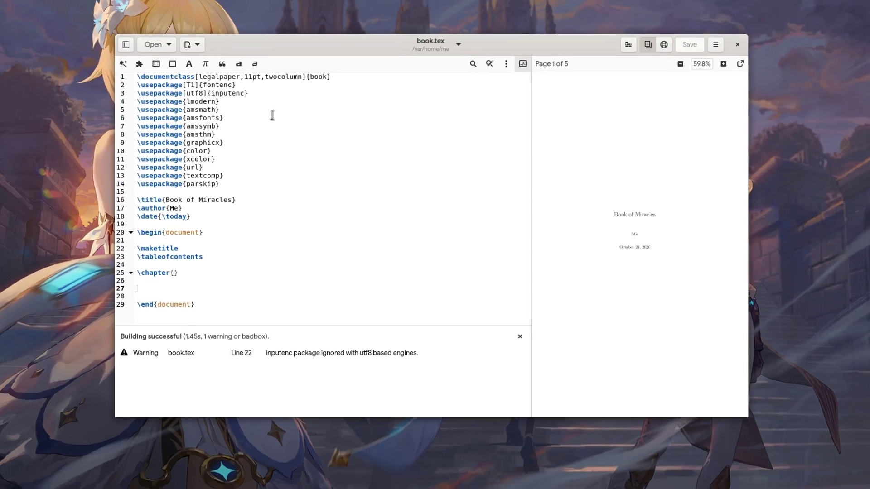
{"action": "left_click", "coordinate": [245, 66]}
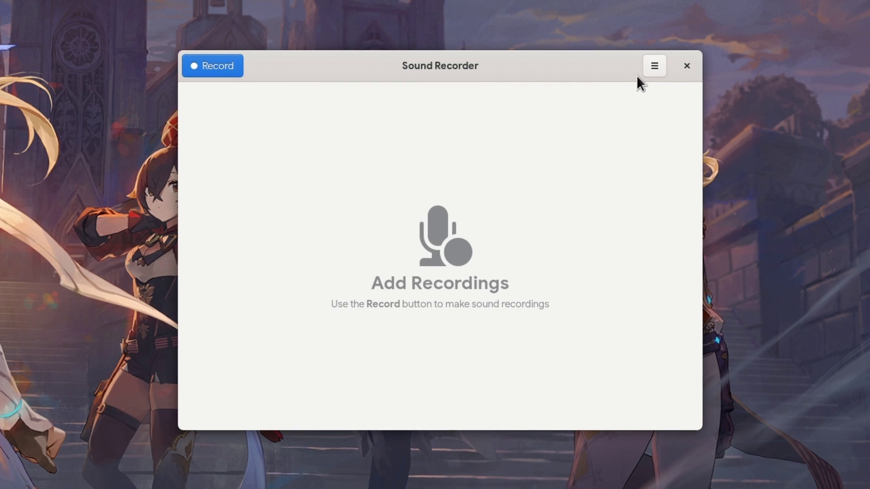
{"action": "left_click", "coordinate": [652, 66]}
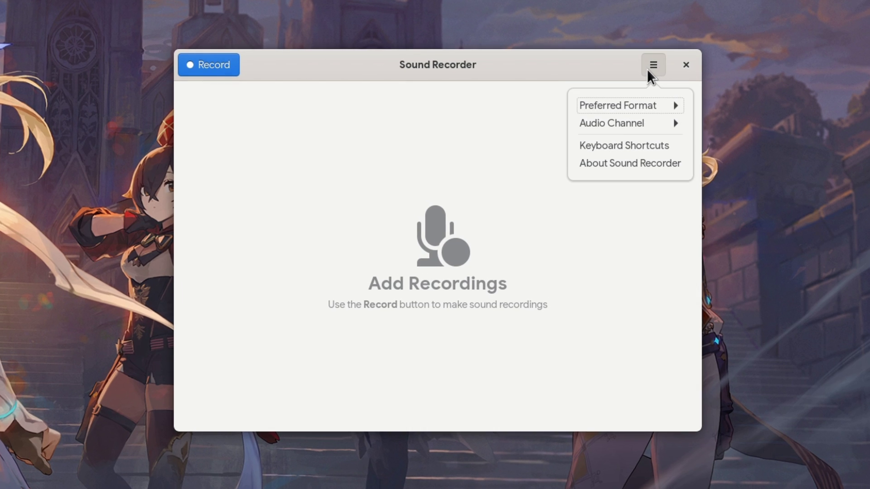
{"action": "left_click", "coordinate": [644, 106]}
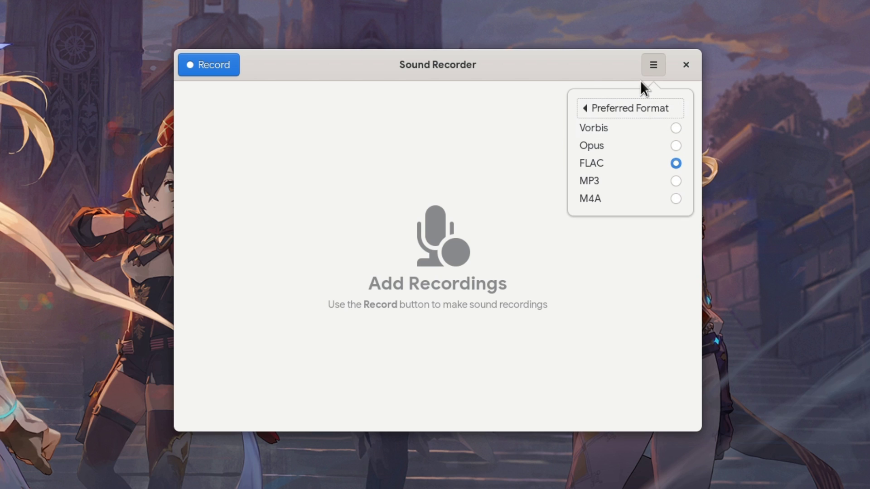
{"action": "left_click", "coordinate": [610, 104]}
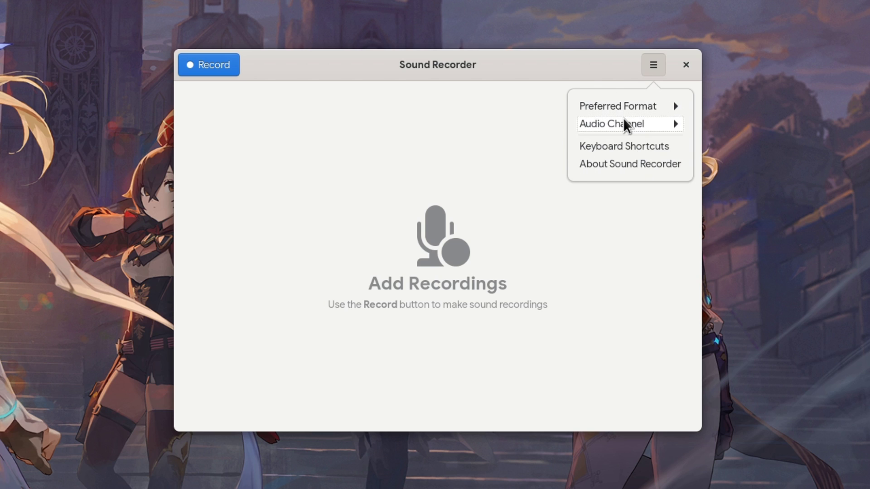
{"action": "left_click", "coordinate": [624, 122]}
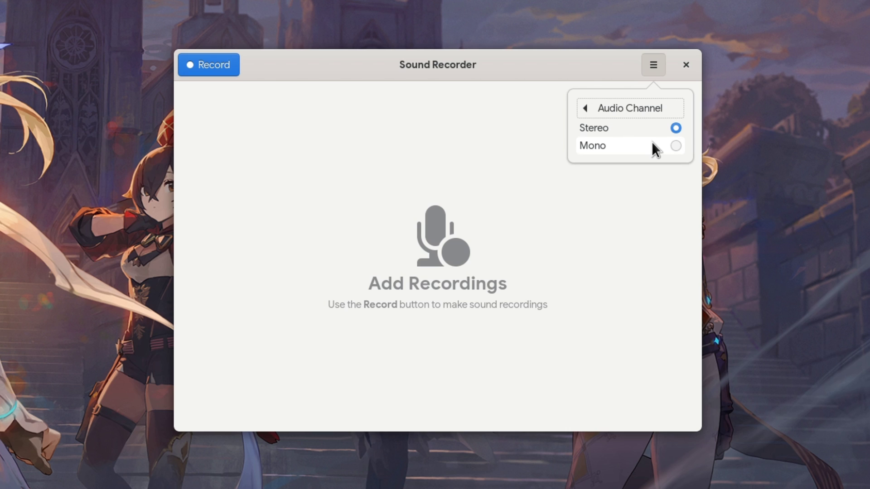
{"action": "left_click", "coordinate": [638, 109]}
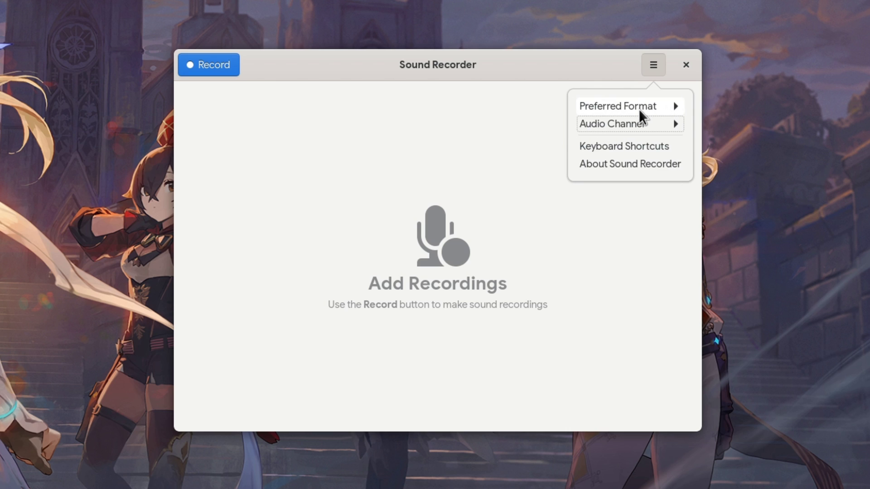
{"action": "left_click", "coordinate": [408, 112]}
Record three short clips, named Recording 2, Recording 3 and Recording 4.
{"action": "left_click", "coordinate": [198, 65]}
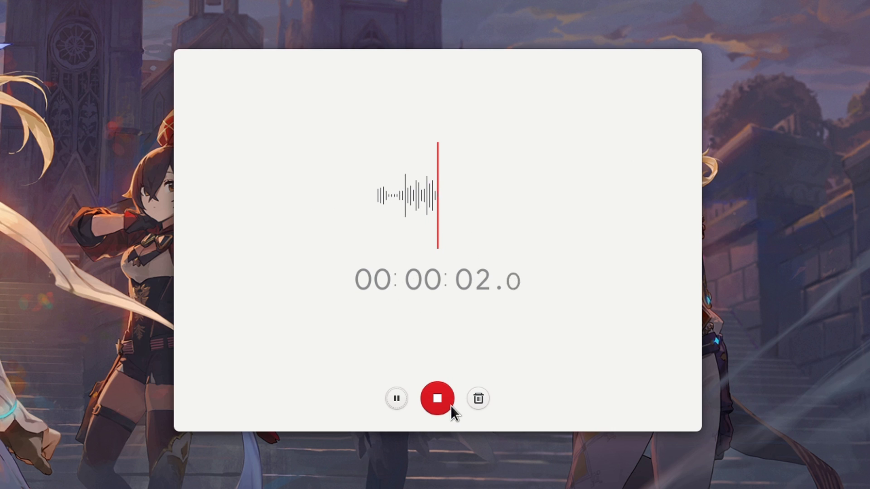
{"action": "left_click", "coordinate": [438, 399]}
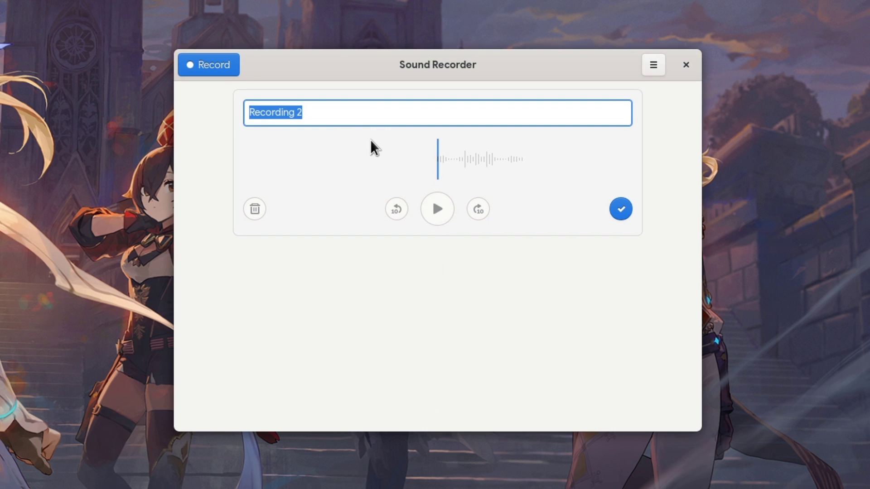
{"action": "left_click", "coordinate": [621, 209]}
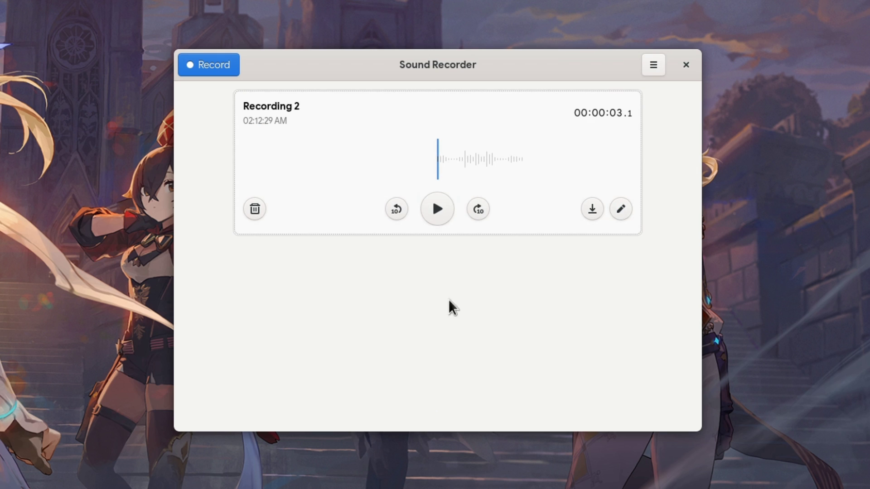
{"action": "left_click", "coordinate": [208, 66]}
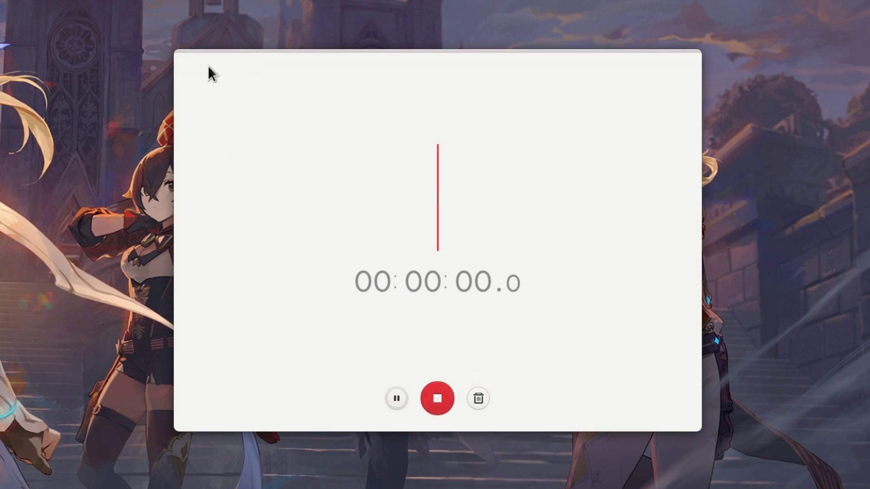
{"action": "left_click", "coordinate": [437, 400]}
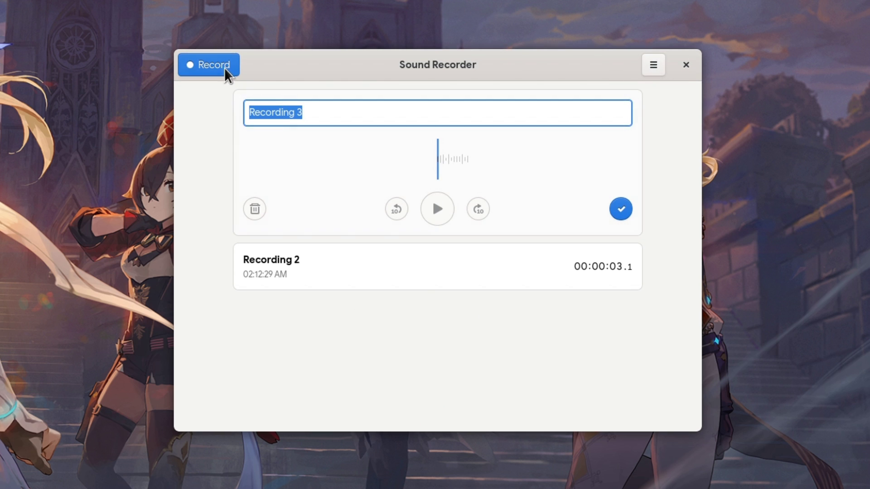
{"action": "left_click", "coordinate": [224, 68]}
{"action": "left_click", "coordinate": [444, 399]}
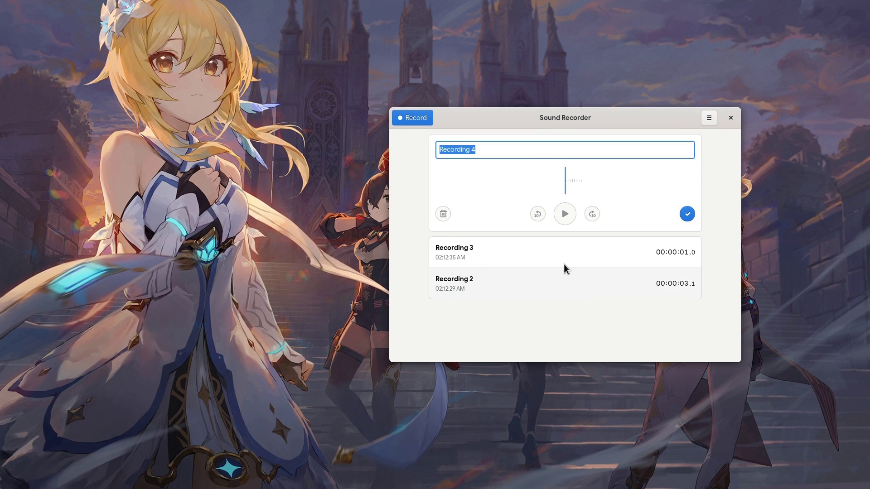
{"action": "left_click", "coordinate": [687, 215]}
Play back Recordings 4 and 3, then narrow the window and expand both entries.
{"action": "left_click", "coordinate": [565, 214]}
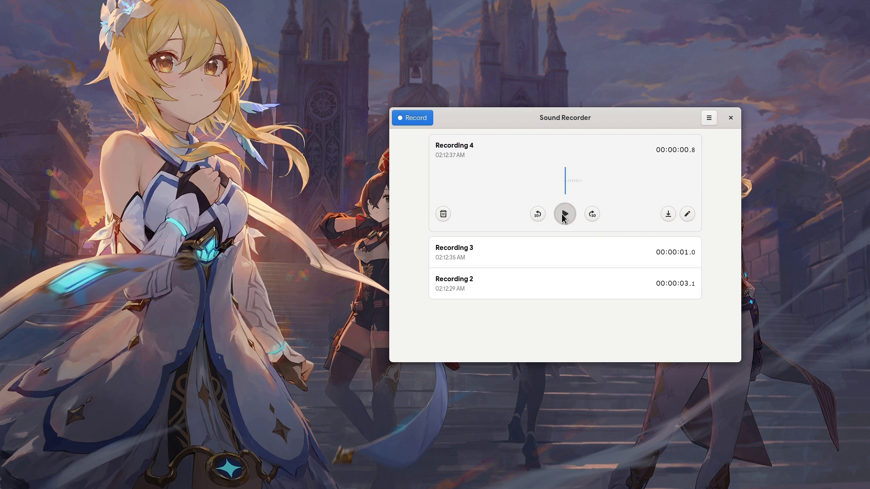
{"action": "left_click", "coordinate": [558, 254]}
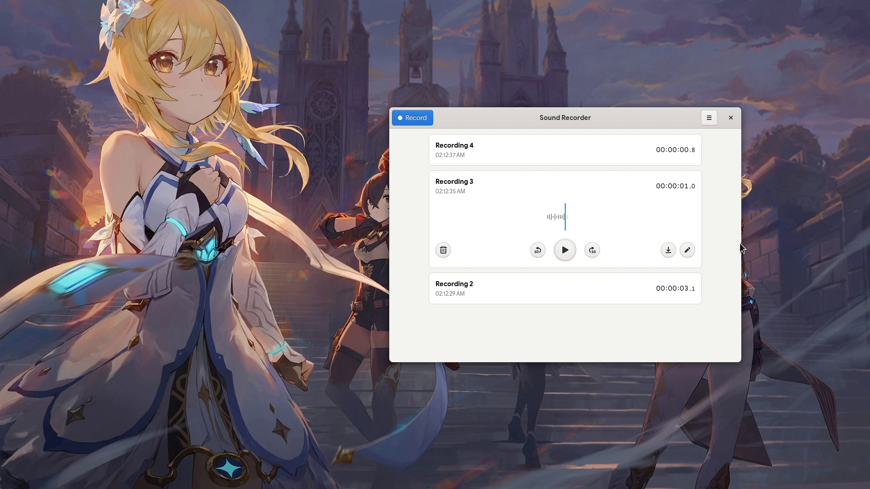
{"action": "left_click_drag", "start_coordinate": [731, 244], "coordinate": [541, 239]}
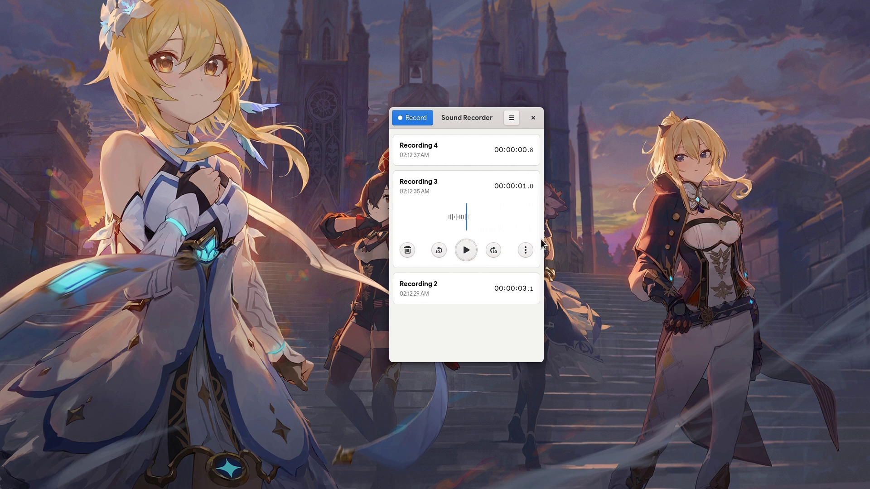
{"action": "left_click", "coordinate": [459, 158]}
{"action": "left_click", "coordinate": [468, 251]}
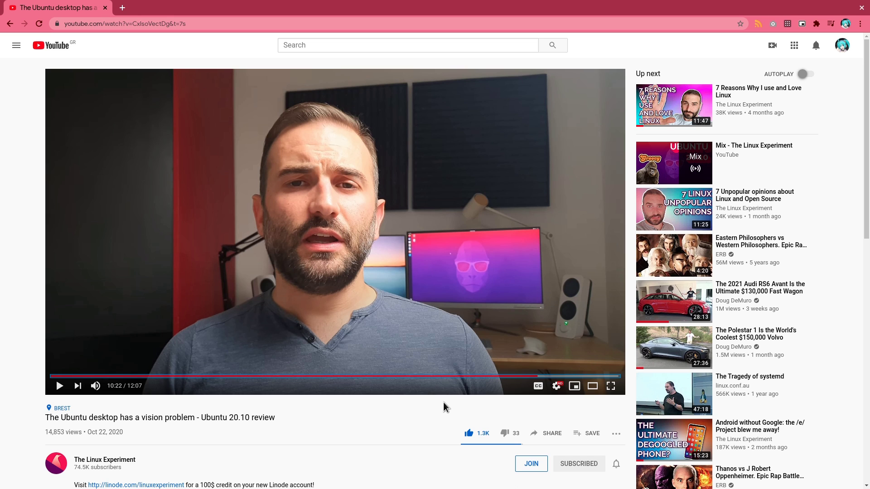
Start playback of the Ubuntu 20.10 review video on YouTube.
{"action": "left_click", "coordinate": [425, 298]}
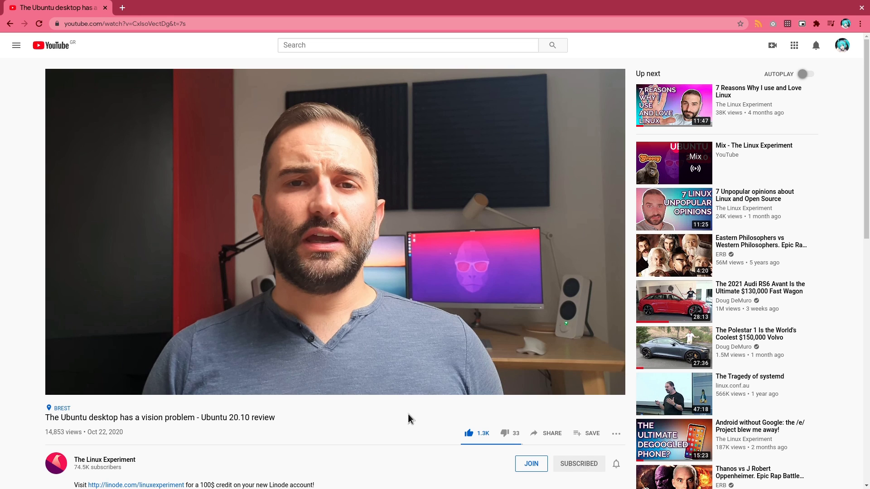